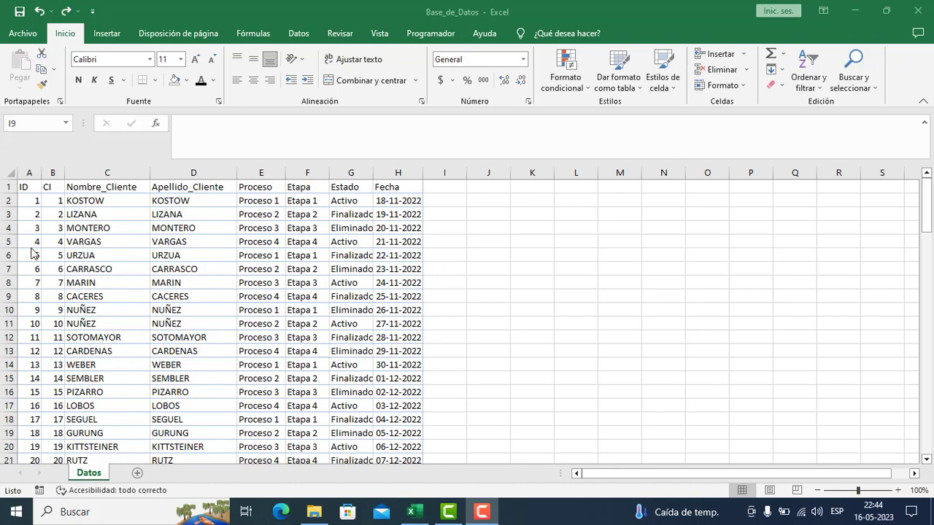
pyautogui.moveTo(25, 172); pyautogui.dragTo(401, 172)
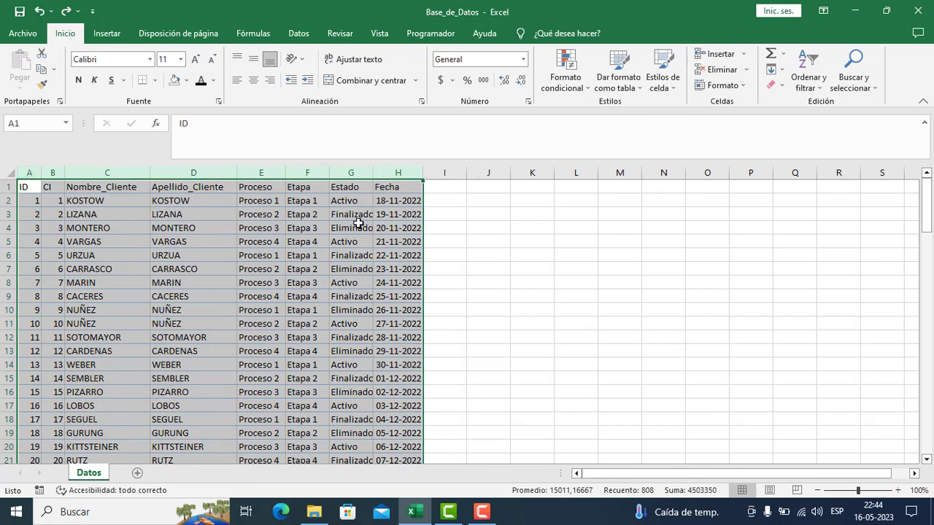
pyautogui.click(361, 267)
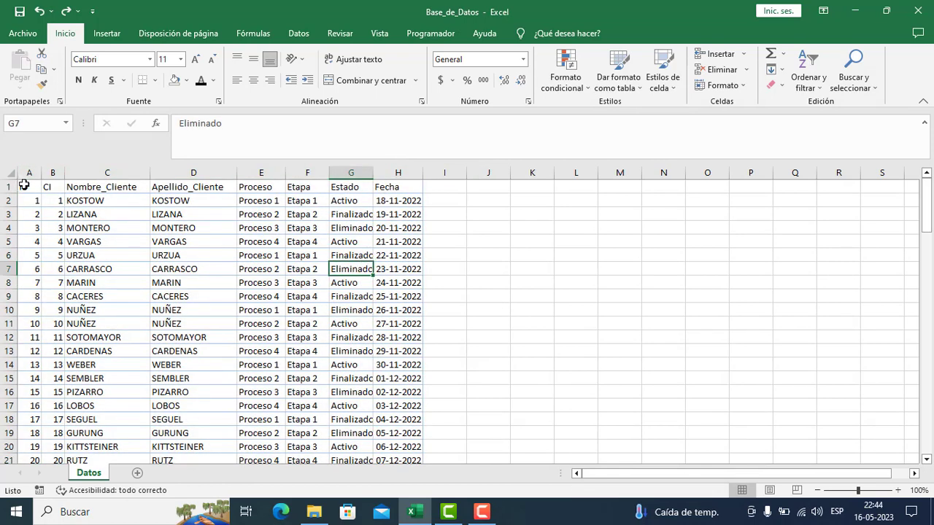
pyautogui.moveTo(21, 186); pyautogui.dragTo(393, 162)
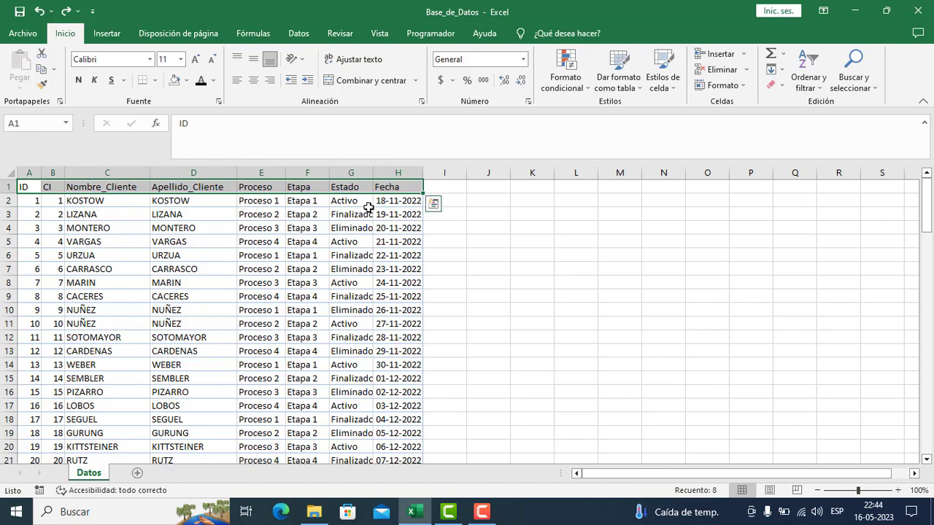
pyautogui.click(257, 258)
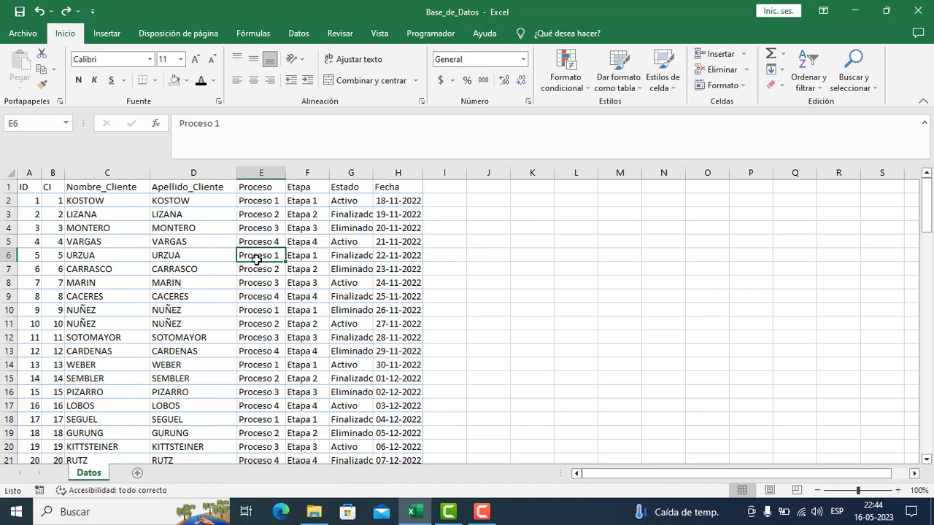
# - Try converting the data range A1:H101 into a table with headers in the default blue style
pyautogui.click(28, 187)
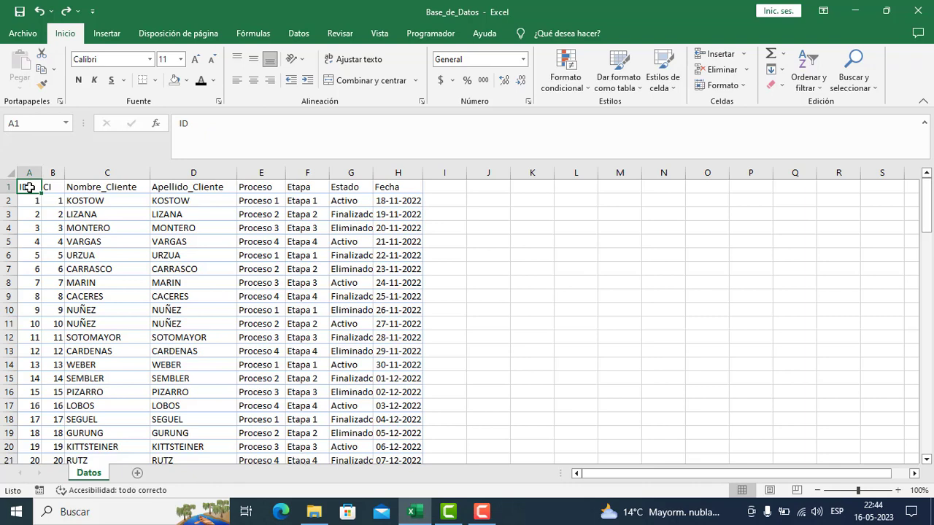
pyautogui.hotkey('ctrl', 'shift', 'Right')
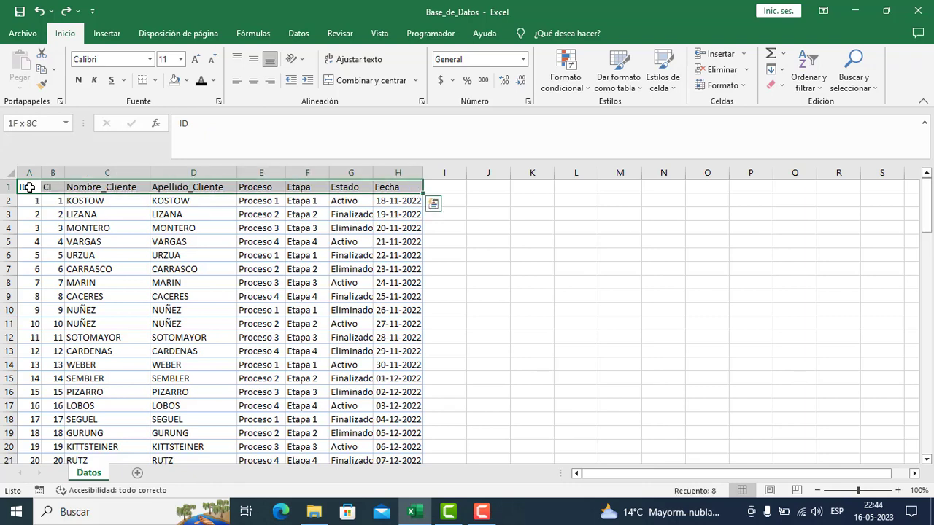
pyautogui.hotkey('ctrl', 'shift', 'Down')
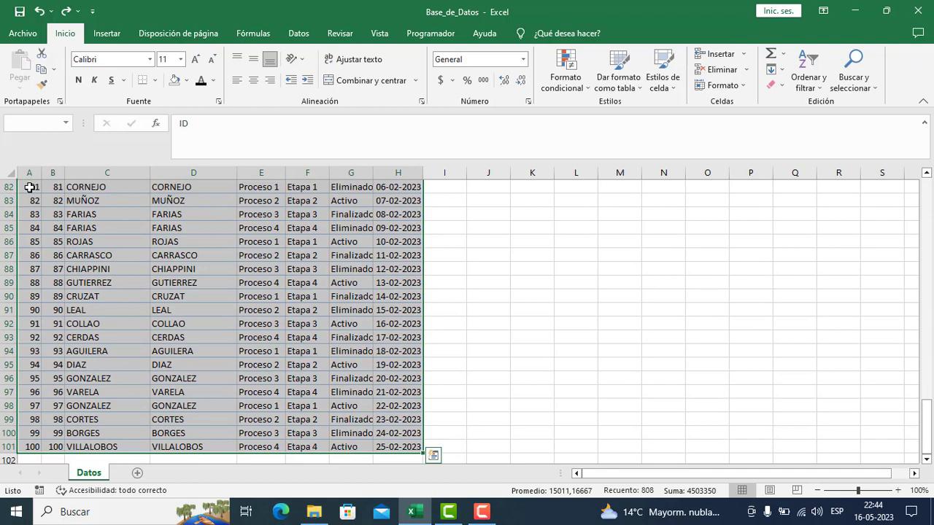
pyautogui.hotkey('ctrl', 't')
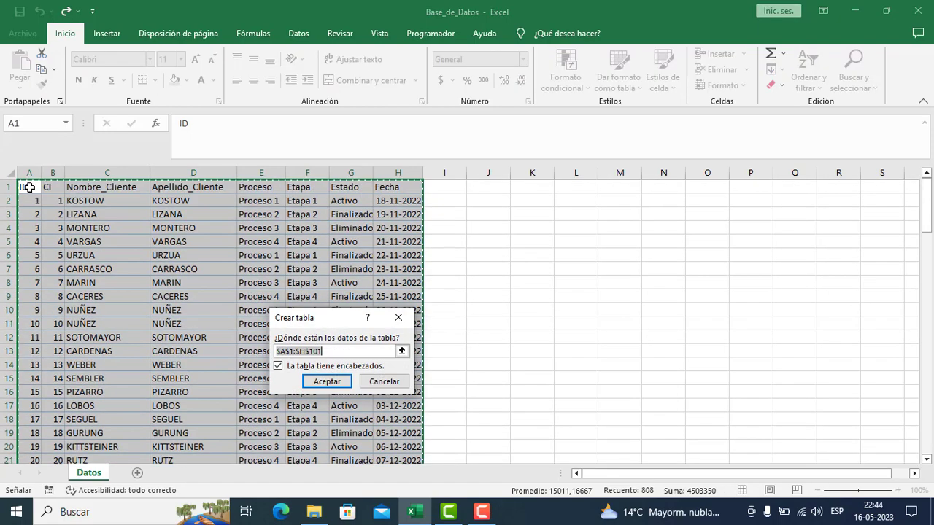
pyautogui.press('Return')
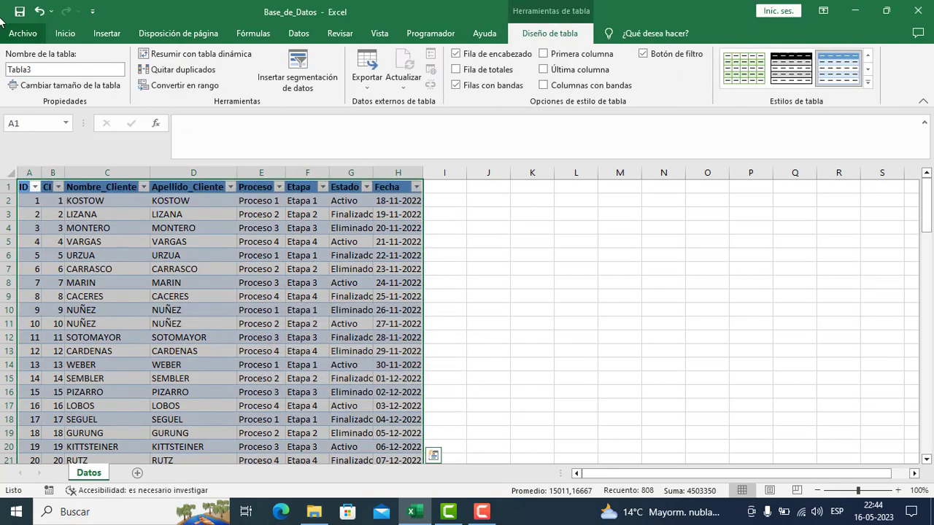
pyautogui.click(39, 11)
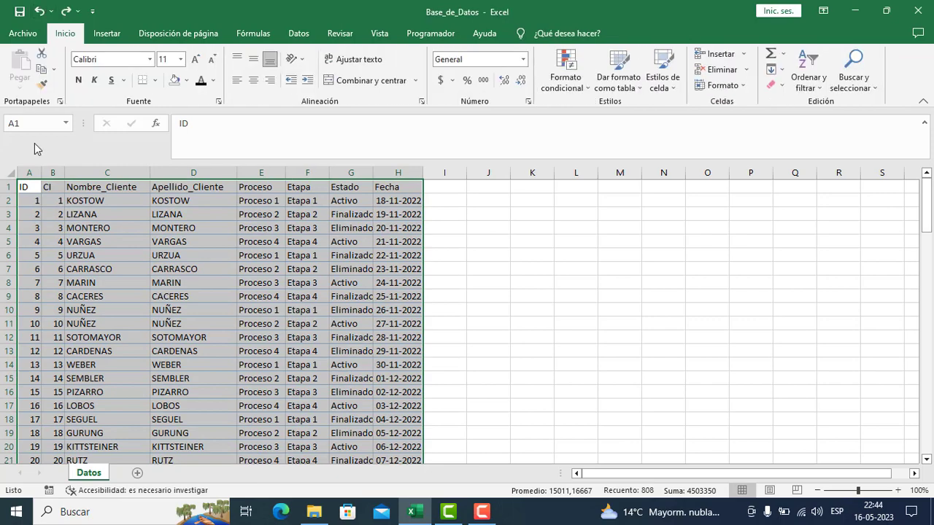
# - Try formatting the data range A1:H101 as a table with headers, using a light grey banded style
pyautogui.click(28, 186)
pyautogui.hotkey('ctrl', 'shift', 'Right')
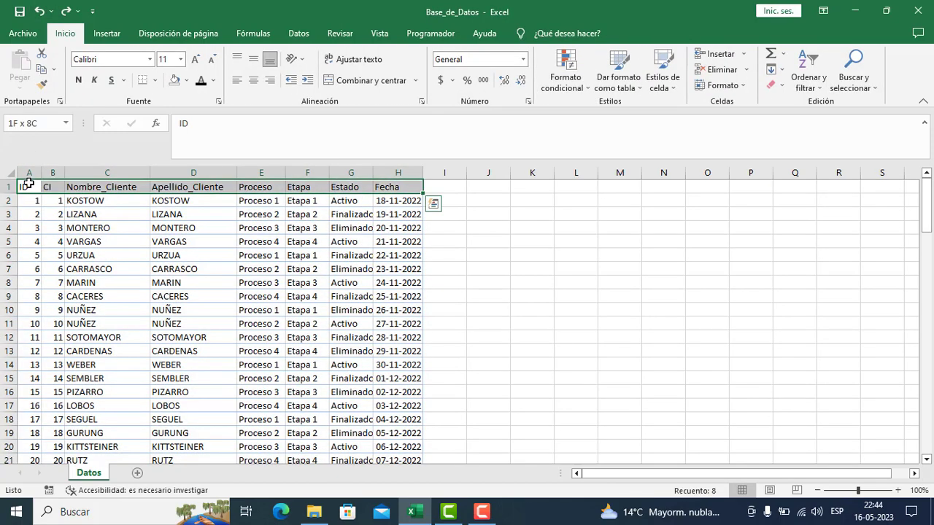
pyautogui.hotkey('ctrl', 'shift', 'Down')
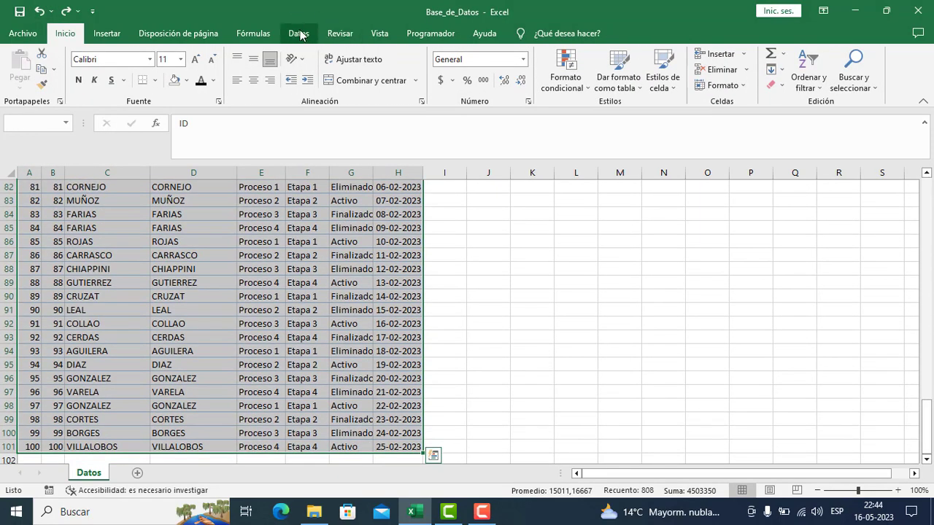
pyautogui.click(268, 33)
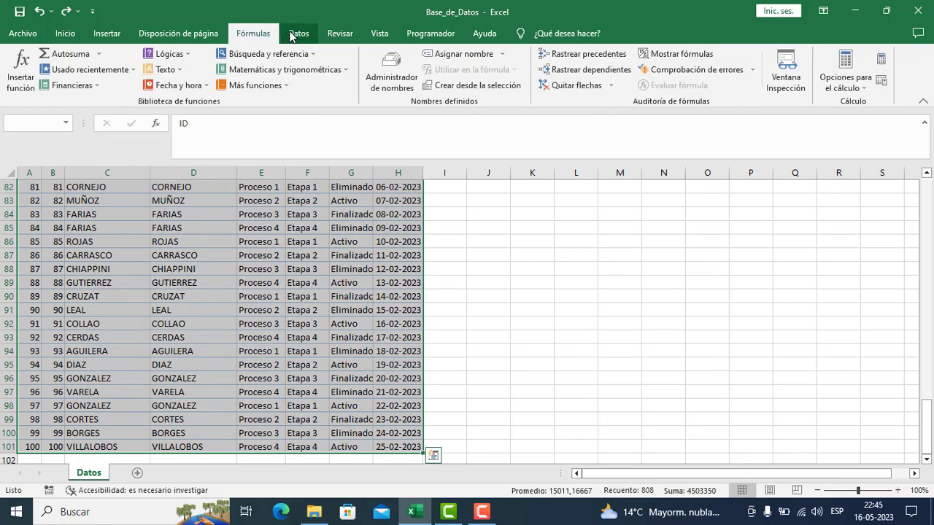
pyautogui.click(292, 35)
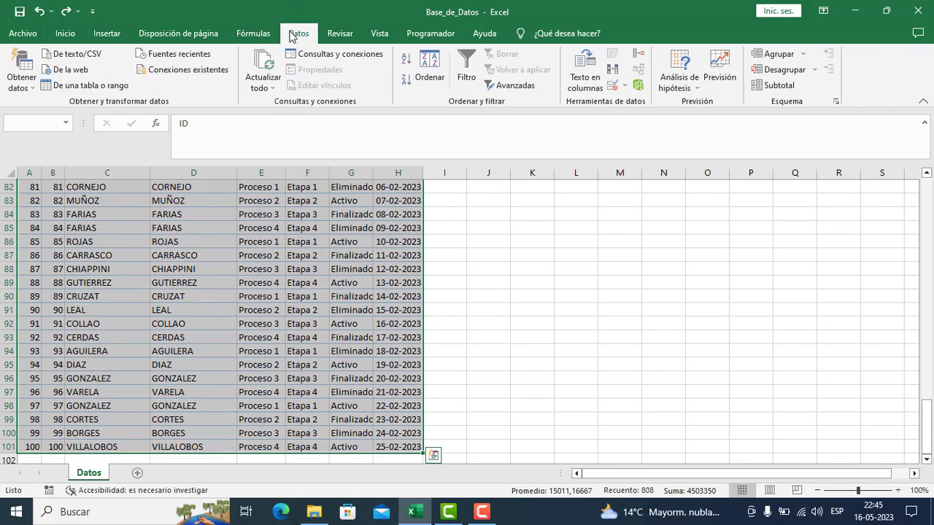
pyautogui.click(65, 34)
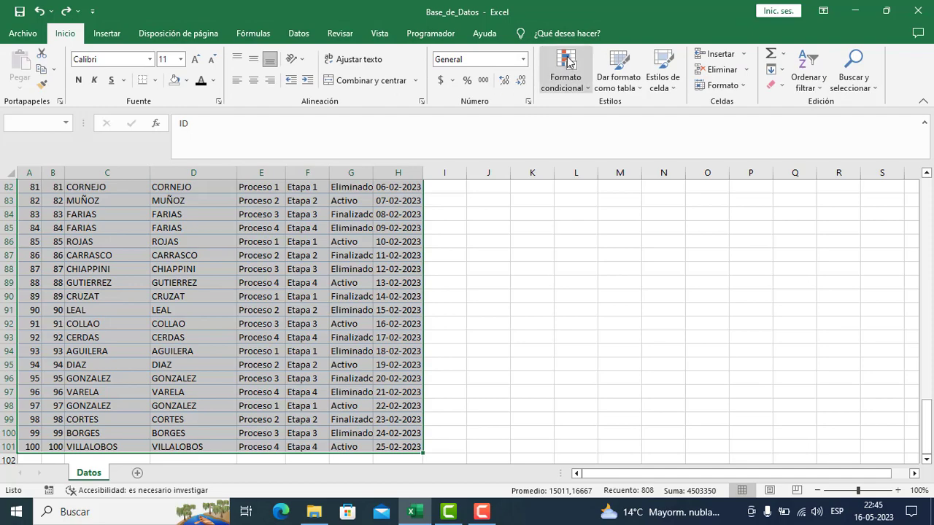
pyautogui.click(625, 92)
pyautogui.click(615, 129)
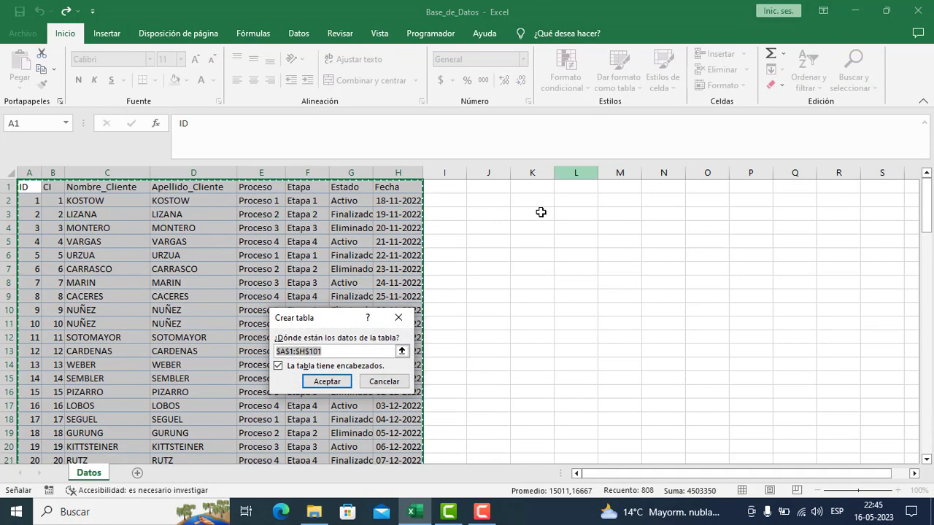
pyautogui.click(327, 382)
pyautogui.click(203, 288)
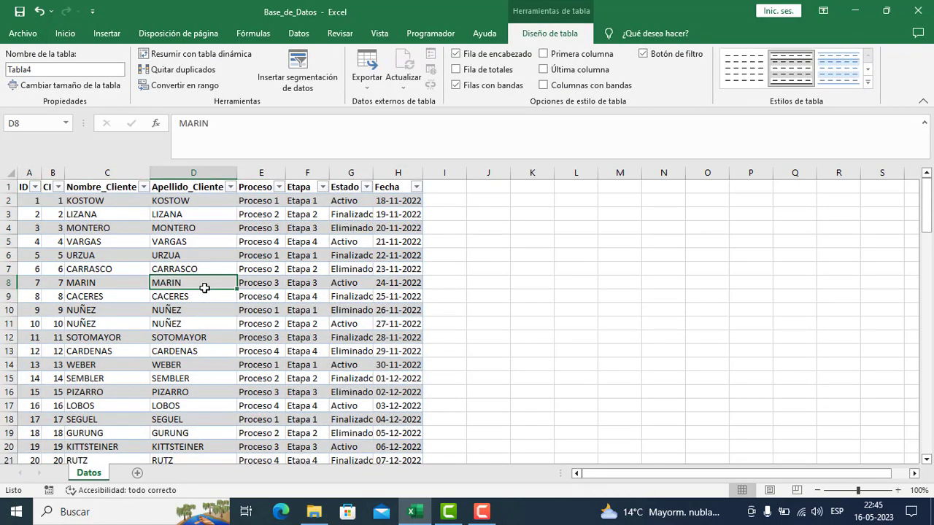
pyautogui.hotkey('ctrl', 'z')
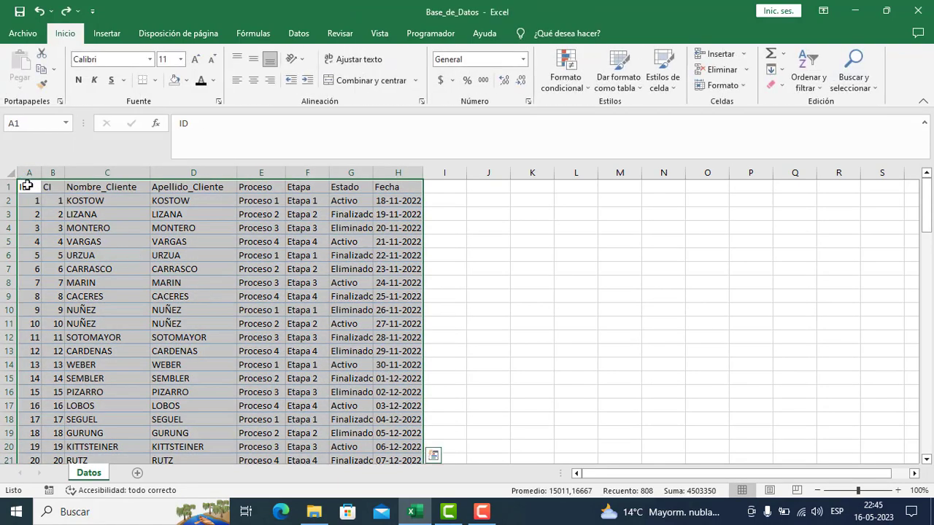
# - Convert the client data range A1:H101 on the Datos sheet into a table with headers
pyautogui.click(28, 188)
pyautogui.hotkey('ctrl', 'shift', 'Right')
pyautogui.hotkey('ctrl', 'shift', 'Down')
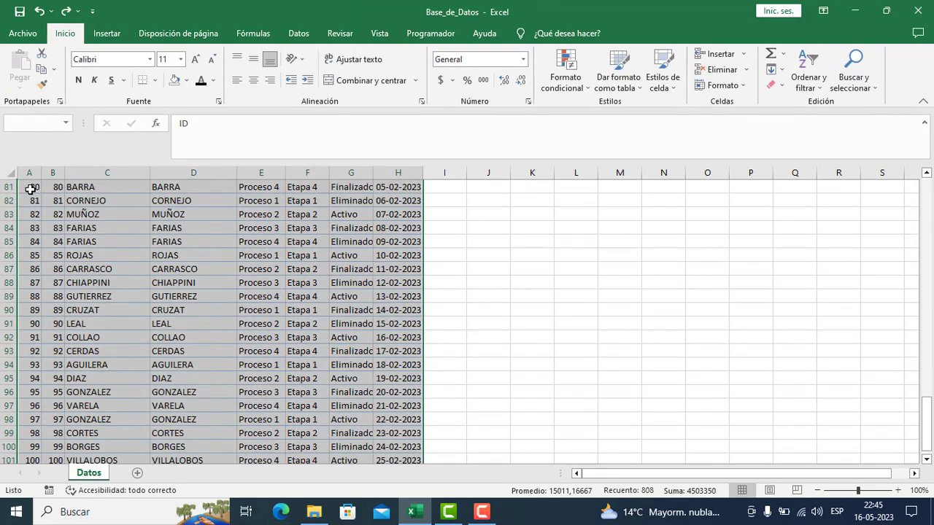
pyautogui.hotkey('ctrl', 't')
pyautogui.press('Return')
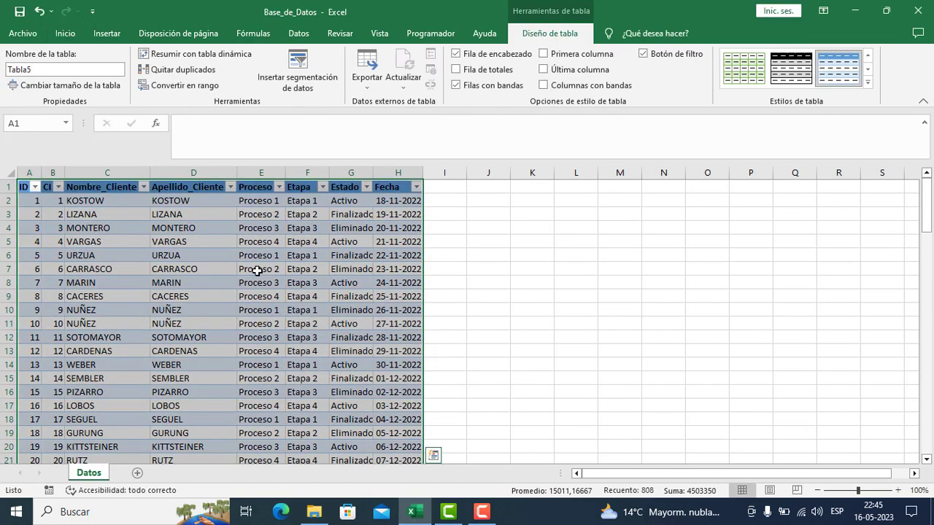
pyautogui.click(257, 270)
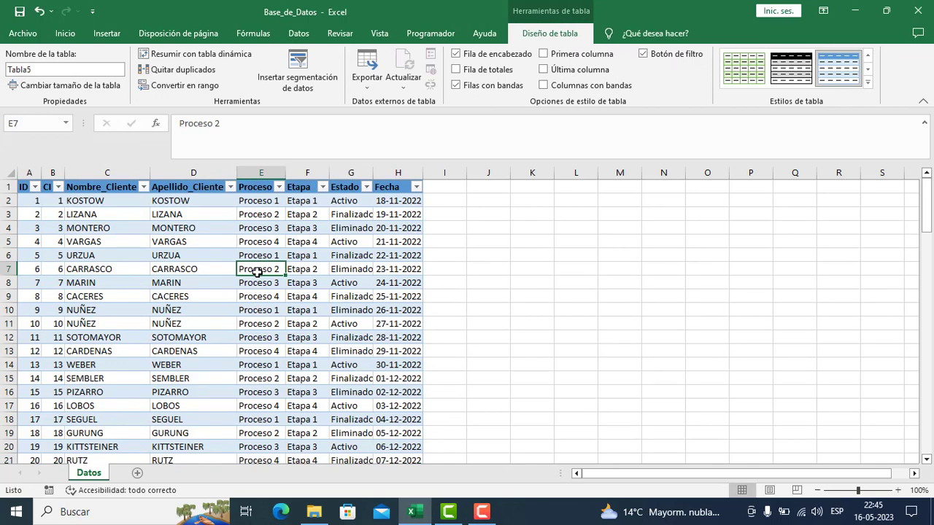
pyautogui.click(28, 267)
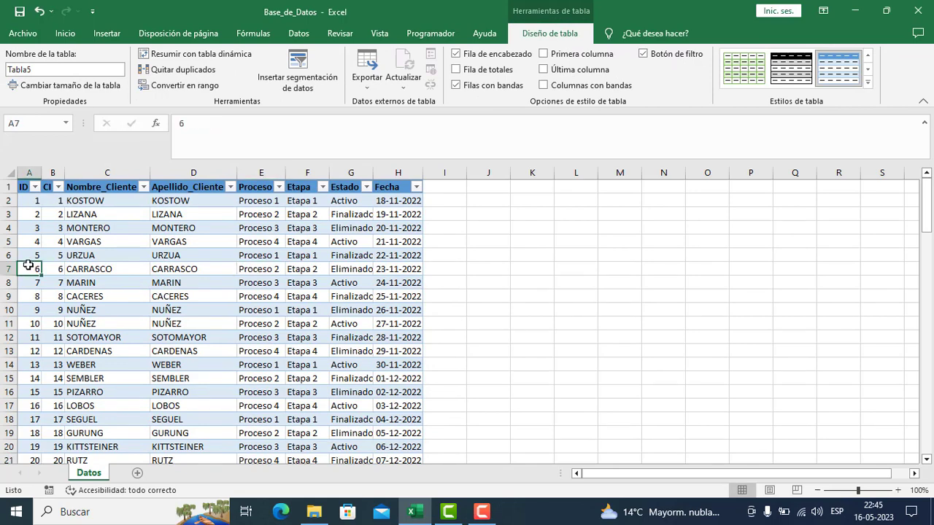
pyautogui.hotkey('ctrl', 'shift', 'Down')
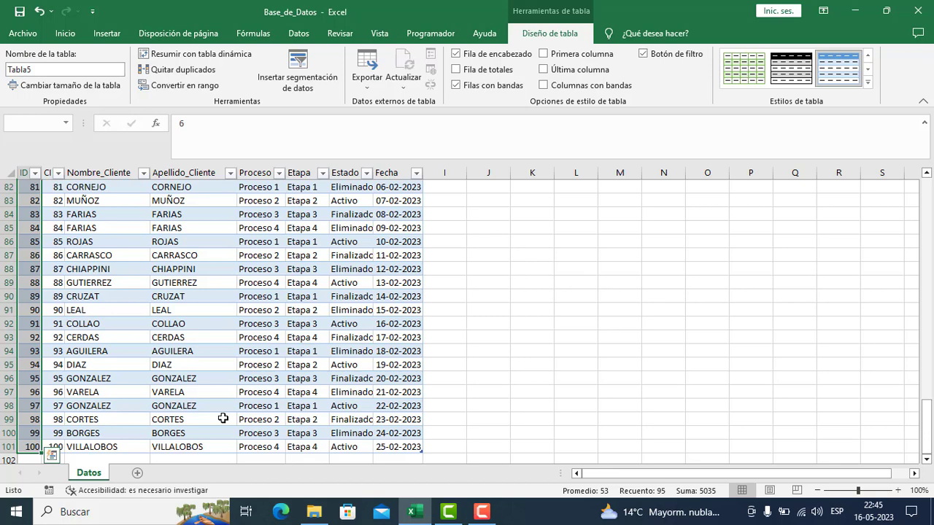
pyautogui.scroll(20, 222, 418)
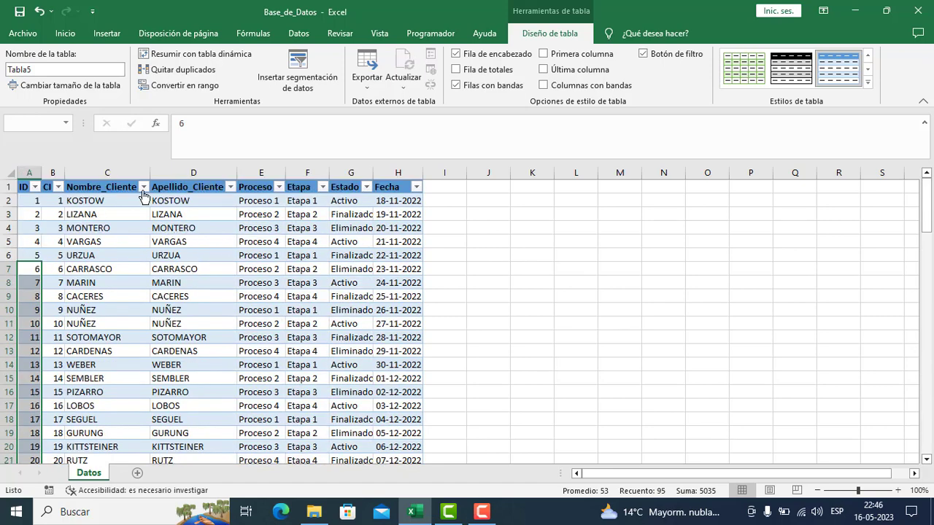
# - Insert a pivot table based on the client data table, placed on a new worksheet
pyautogui.click(154, 229)
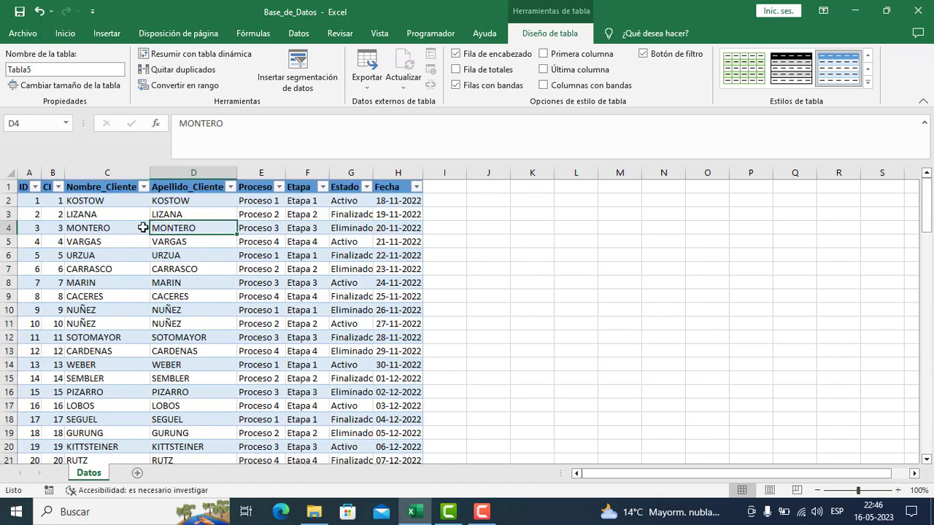
pyautogui.click(120, 35)
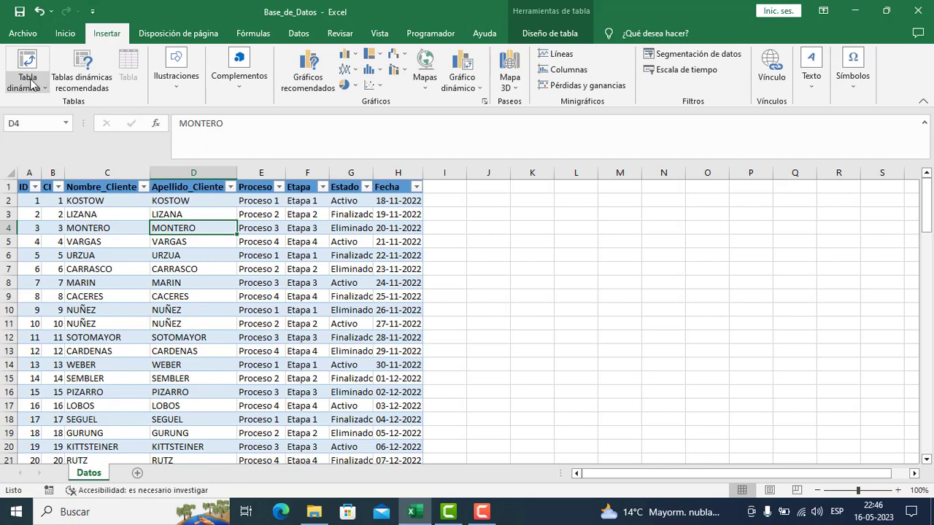
pyautogui.click(31, 84)
pyautogui.click(59, 103)
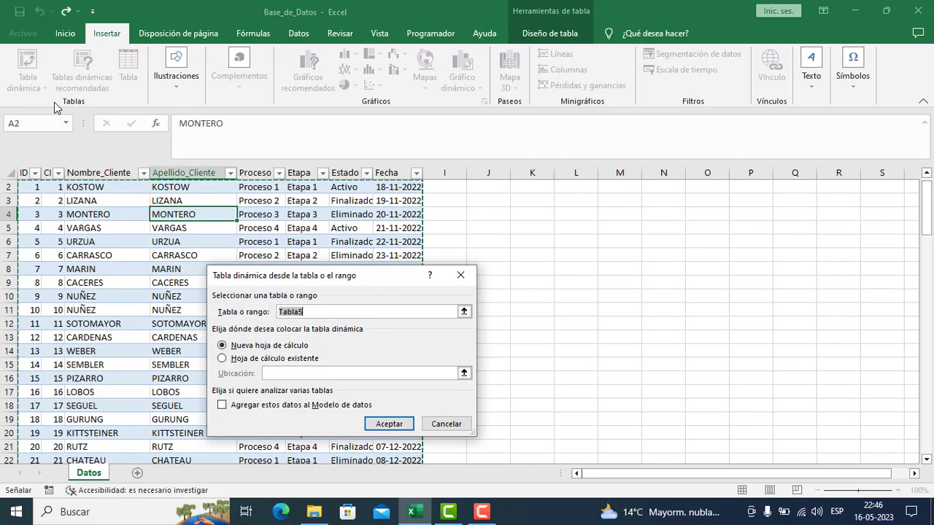
pyautogui.click(388, 424)
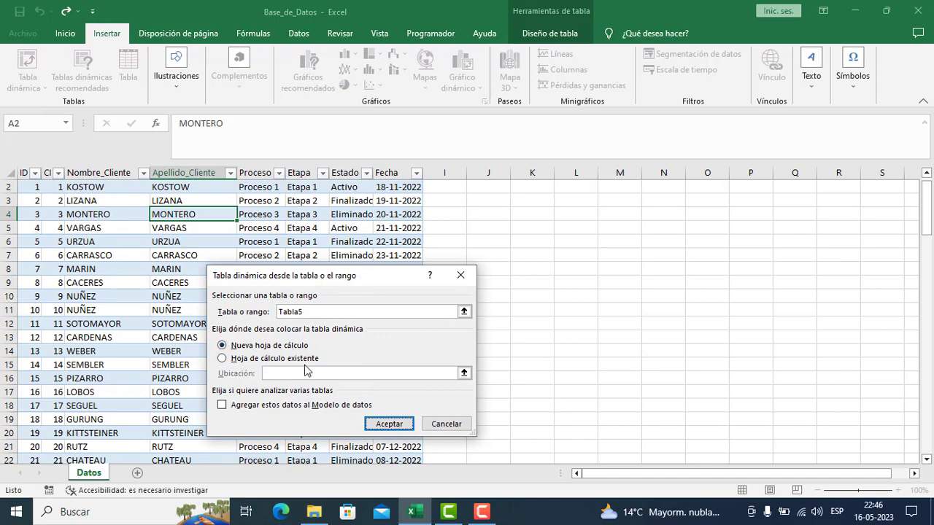
pyautogui.click(389, 426)
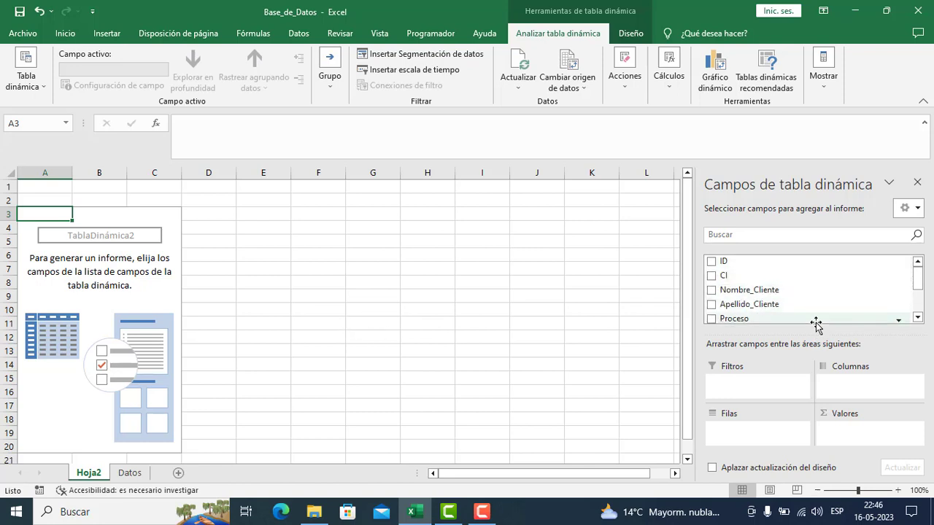
# - Add the Proceso field to the row area of the pivot table
pyautogui.moveTo(919, 276)
pyautogui.mouseDown()
pyautogui.moveTo(919, 302)
pyautogui.moveTo(919, 275)
pyautogui.mouseUp()
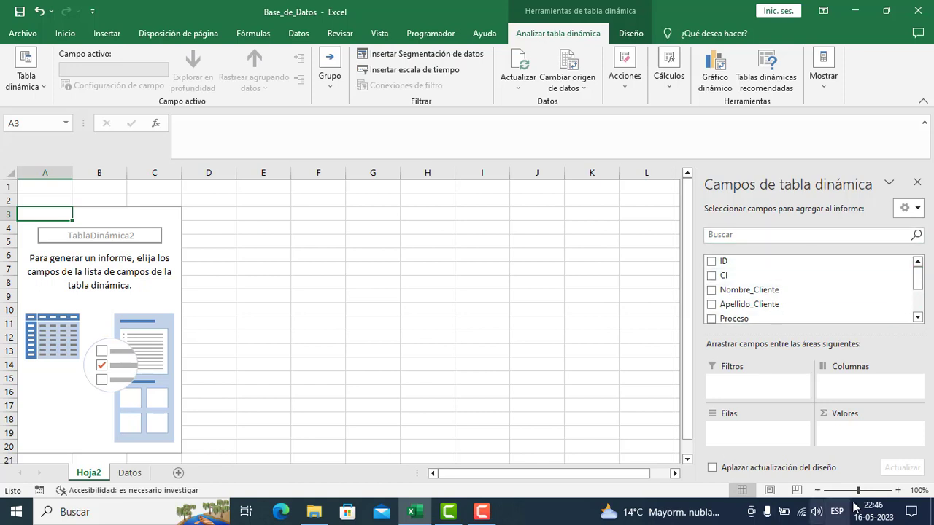
pyautogui.moveTo(918, 276); pyautogui.dragTo(920, 290)
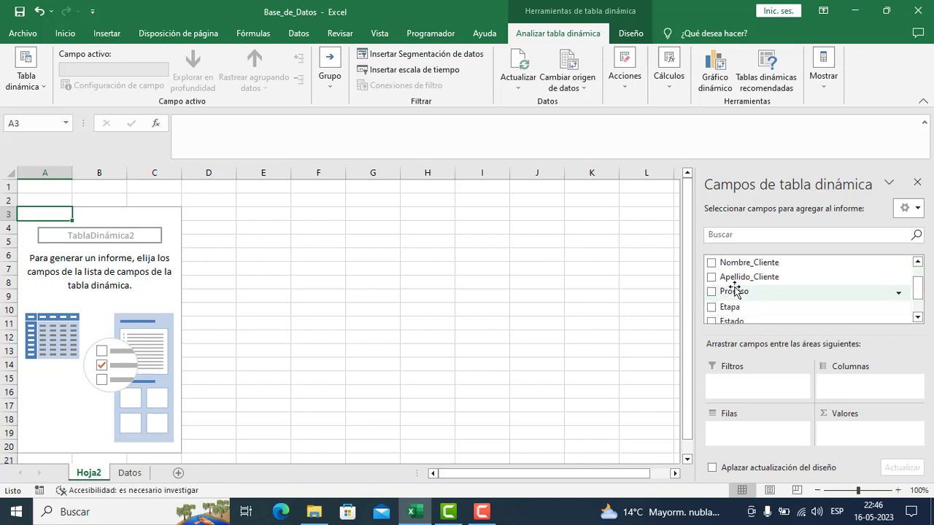
pyautogui.moveTo(734, 292); pyautogui.dragTo(771, 444)
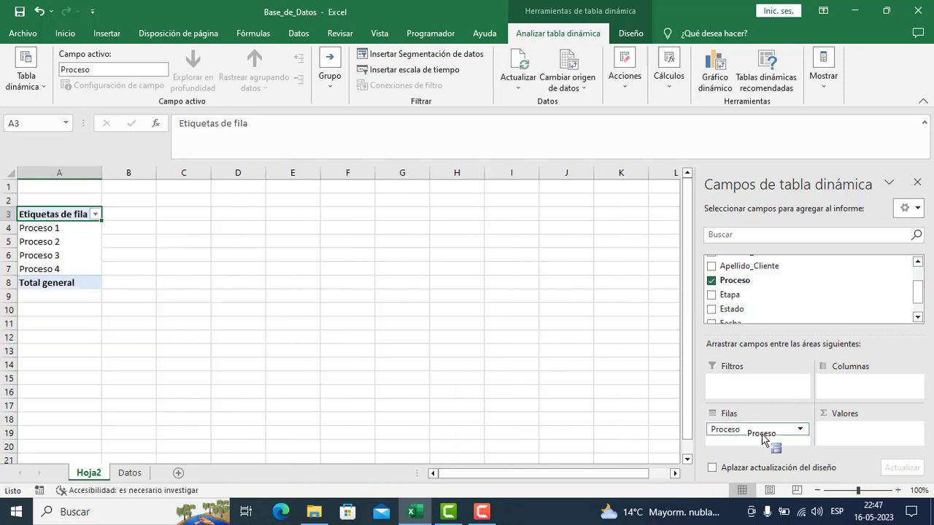
pyautogui.click(45, 226)
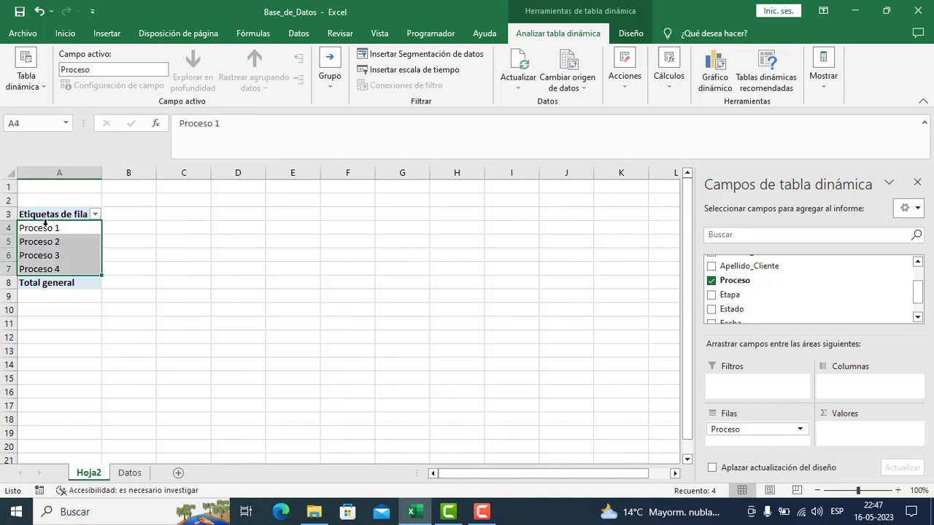
pyautogui.click(46, 245)
pyautogui.click(48, 268)
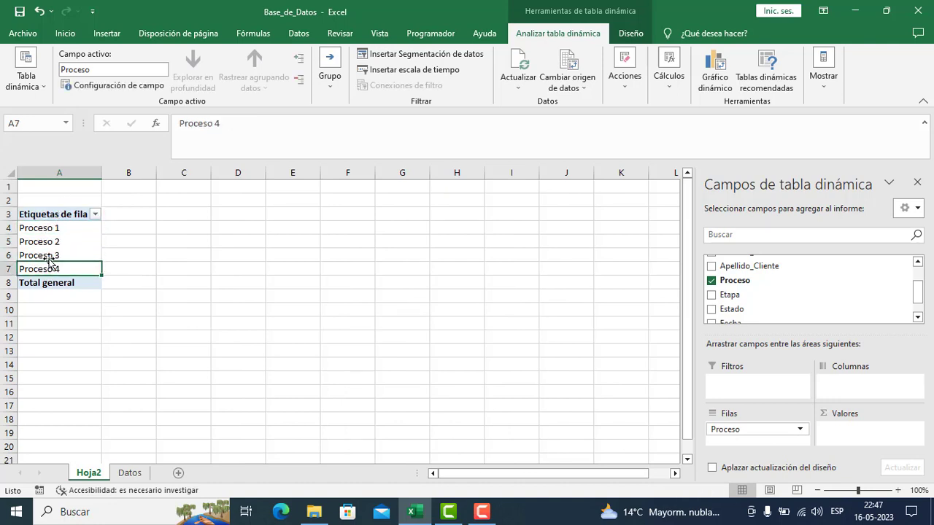
pyautogui.click(49, 236)
pyautogui.click(50, 230)
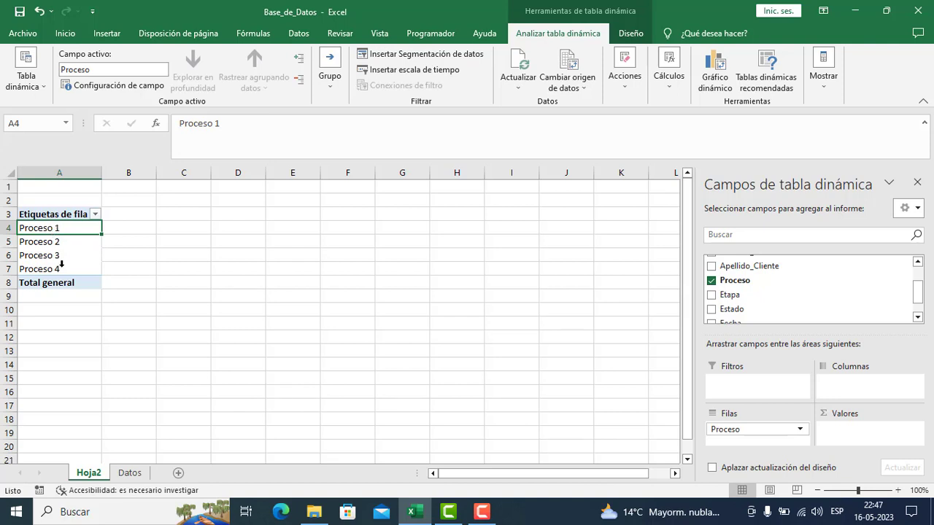
# - Add the ID field to the values area of the pivot table
pyautogui.moveTo(62, 267); pyautogui.dragTo(62, 233)
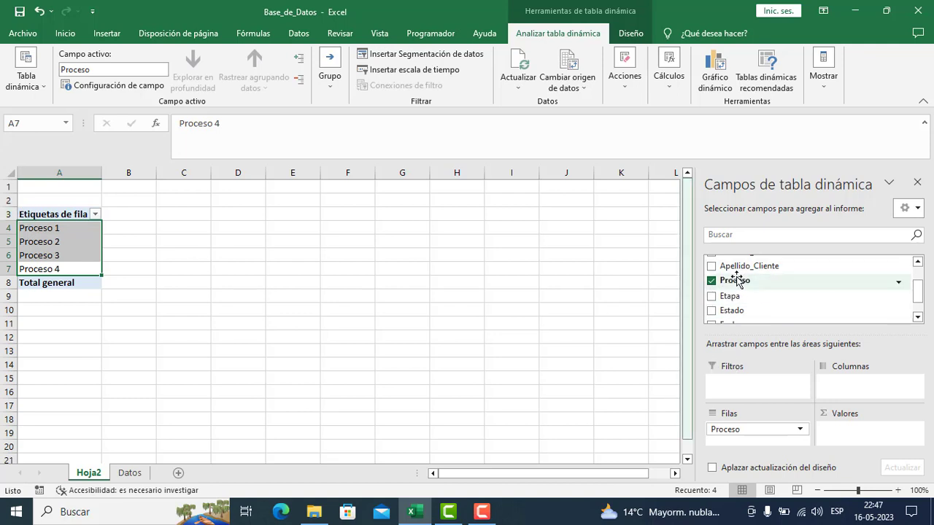
pyautogui.moveTo(918, 294); pyautogui.dragTo(918, 271)
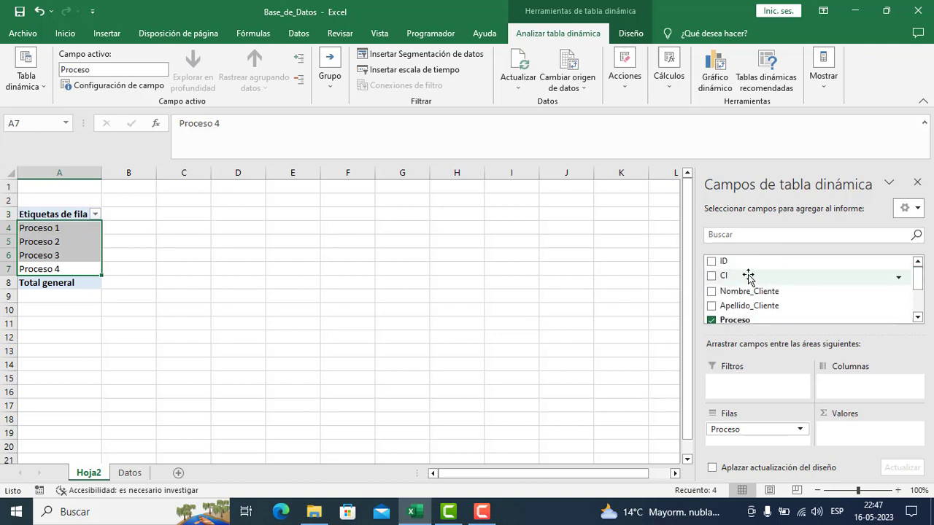
pyautogui.moveTo(730, 261); pyautogui.dragTo(869, 437)
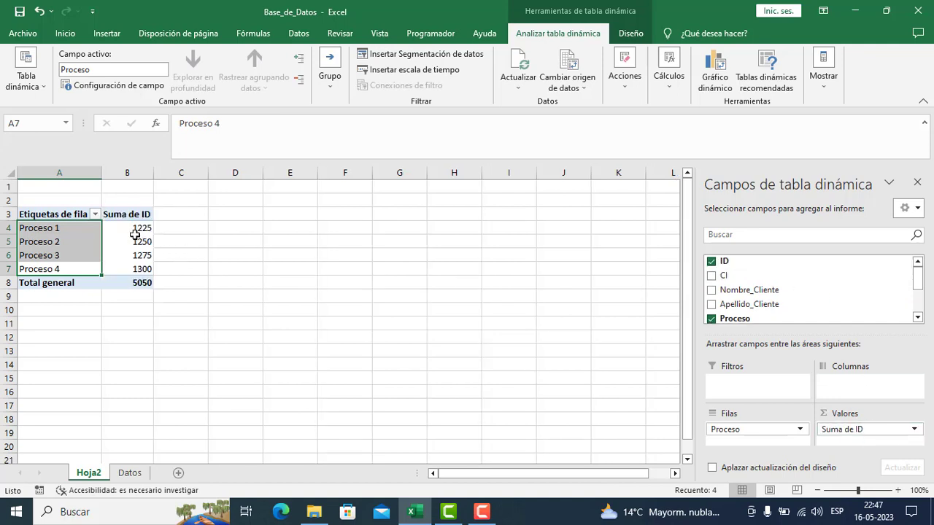
# - Summarize the ID value field by count (Recuento) in its value field settings
pyautogui.click(909, 430)
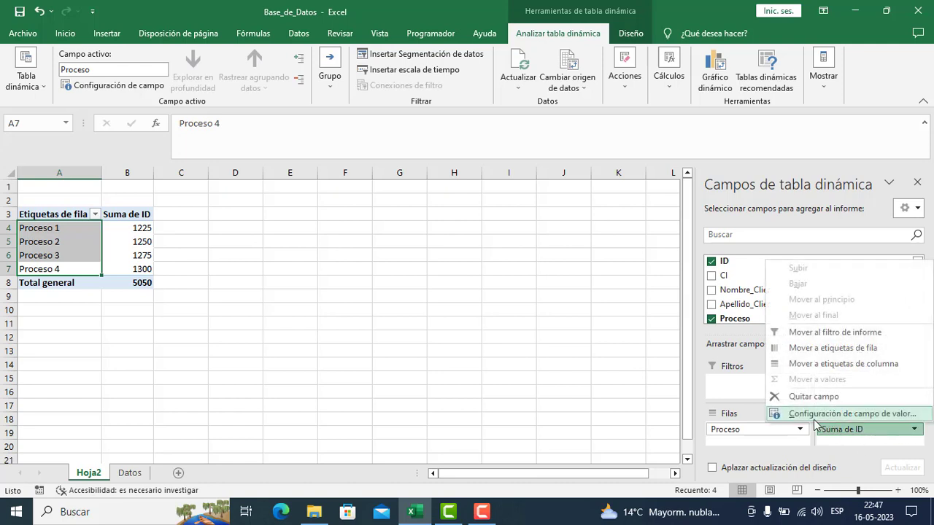
pyautogui.click(847, 416)
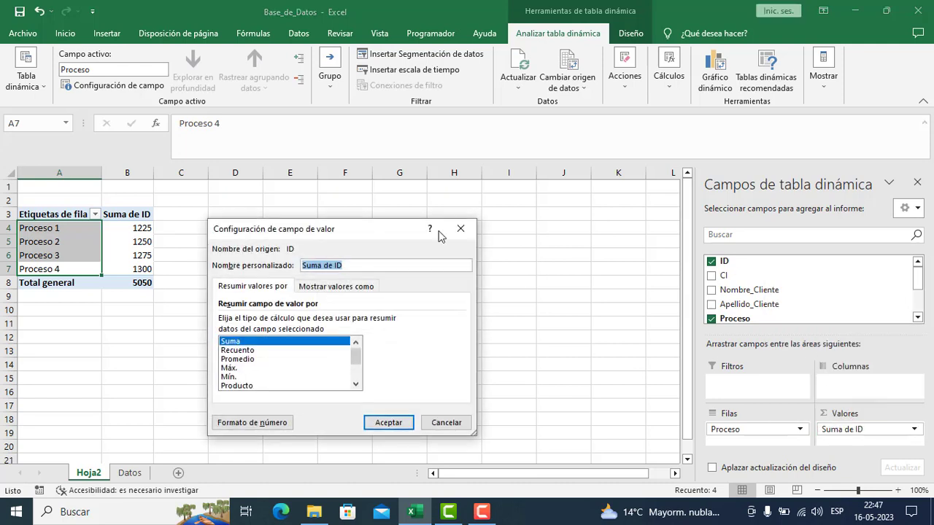
pyautogui.click(237, 351)
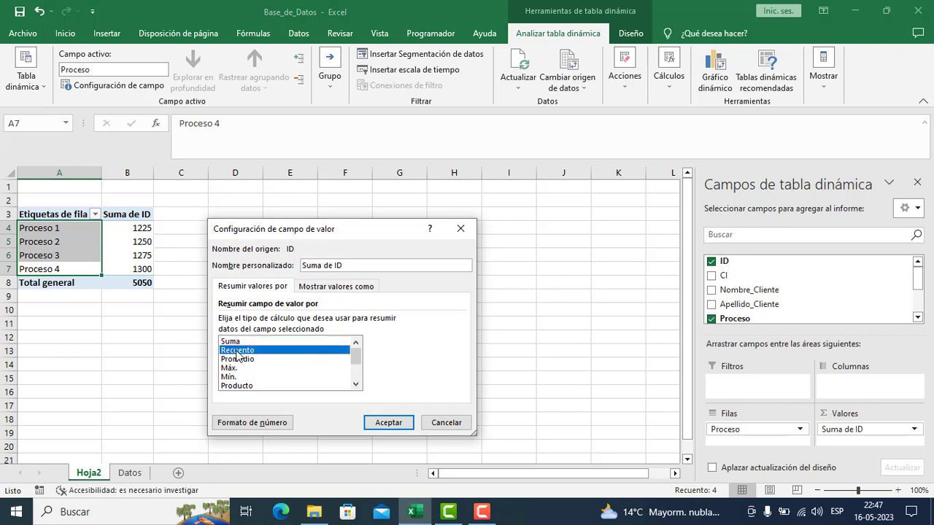
pyautogui.click(387, 423)
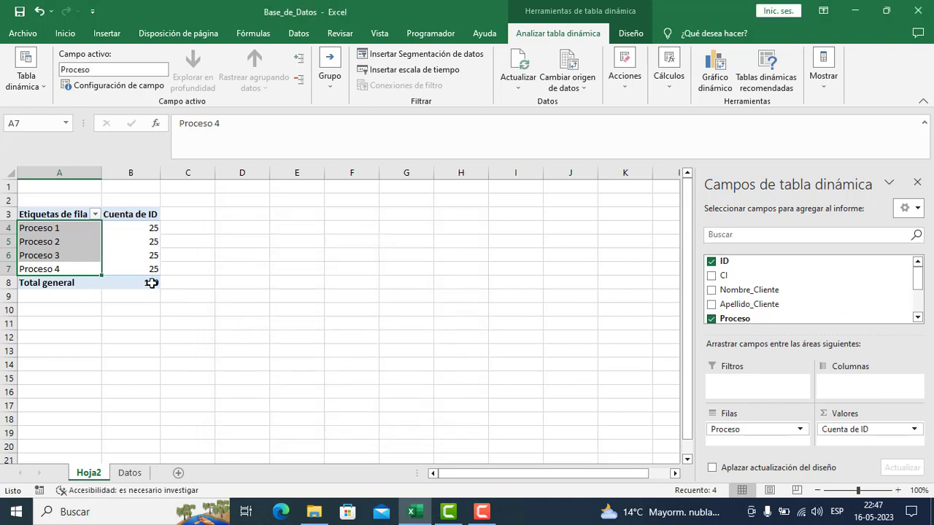
# - Examine the ID count for each process and the grand total in the pivot table
pyautogui.click(71, 224)
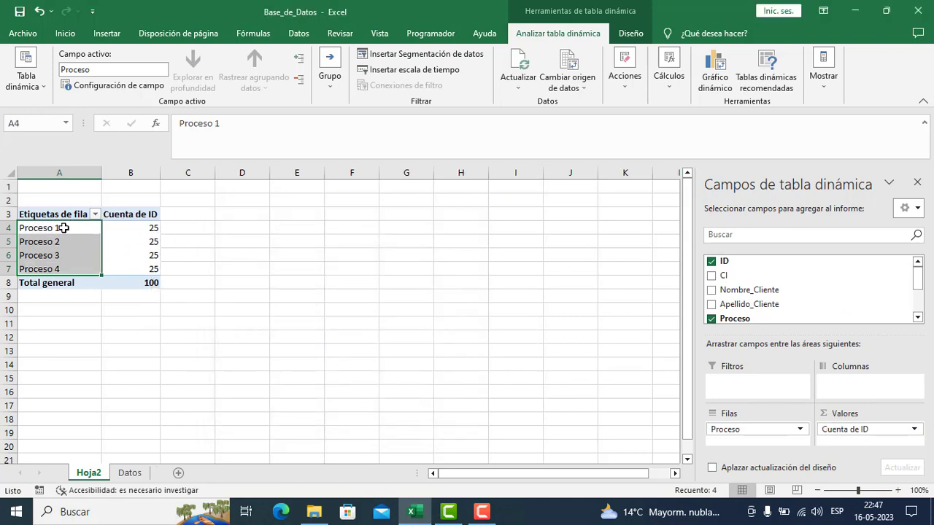
pyautogui.click(64, 229)
pyautogui.click(146, 230)
pyautogui.click(63, 241)
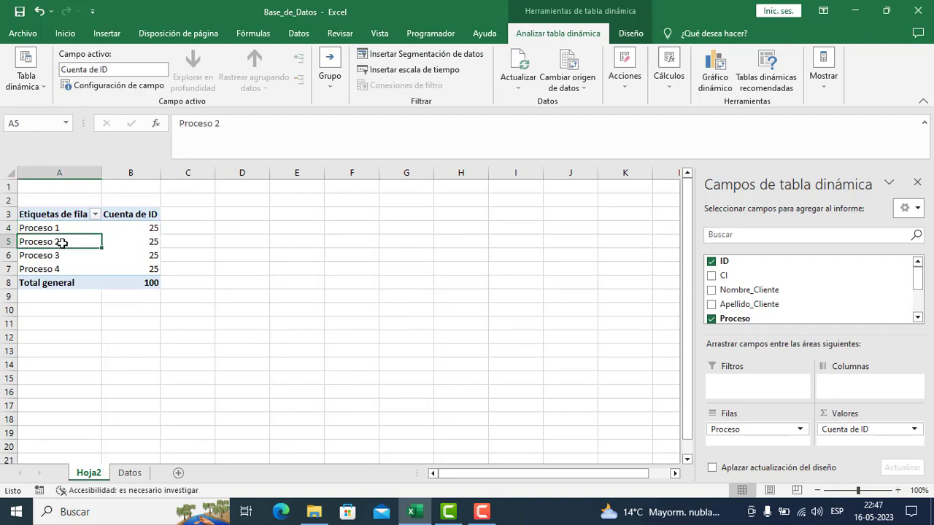
pyautogui.click(148, 241)
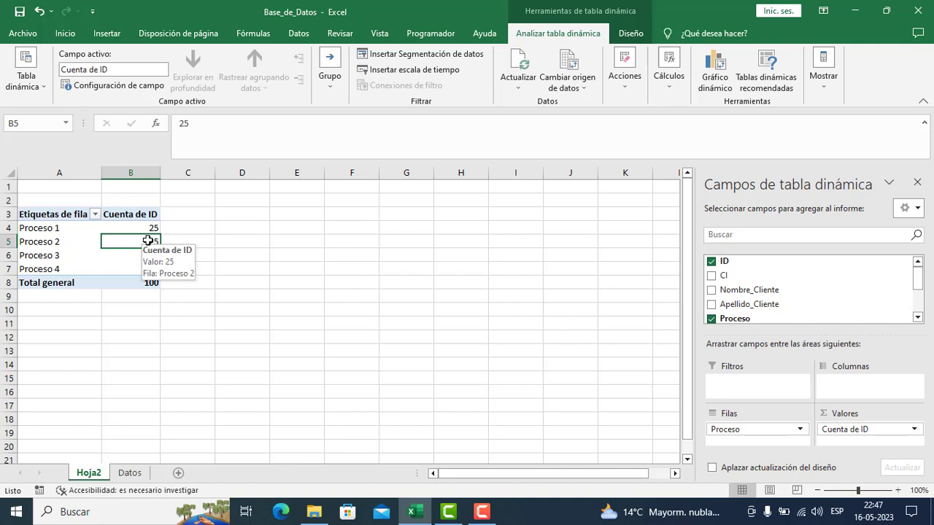
pyautogui.click(248, 241)
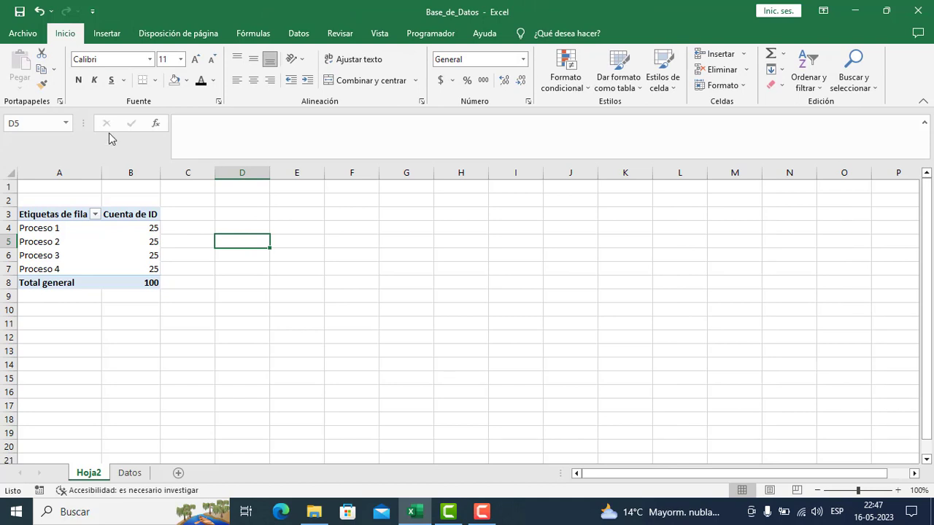
pyautogui.click(95, 248)
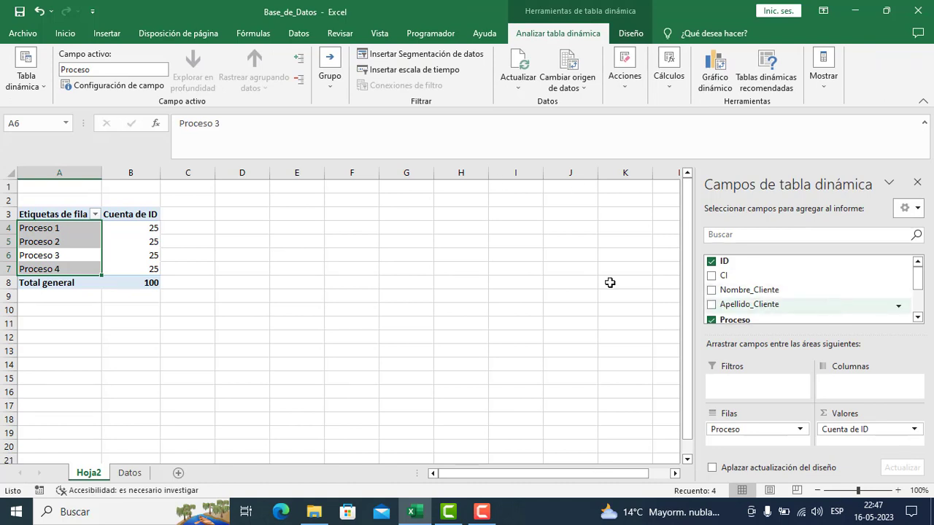
pyautogui.click(200, 280)
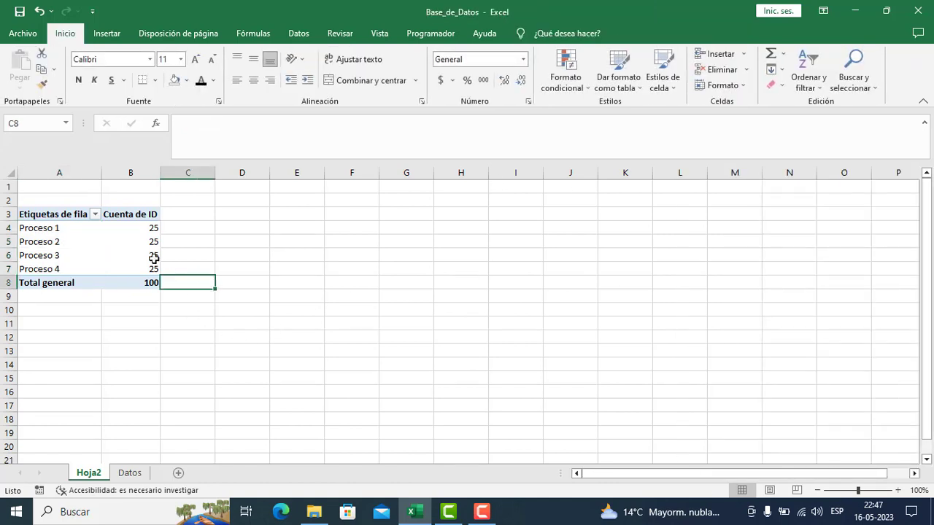
# - Add the Etapa field beneath Proceso in the row area of the pivot table
pyautogui.click(70, 241)
pyautogui.click(48, 230)
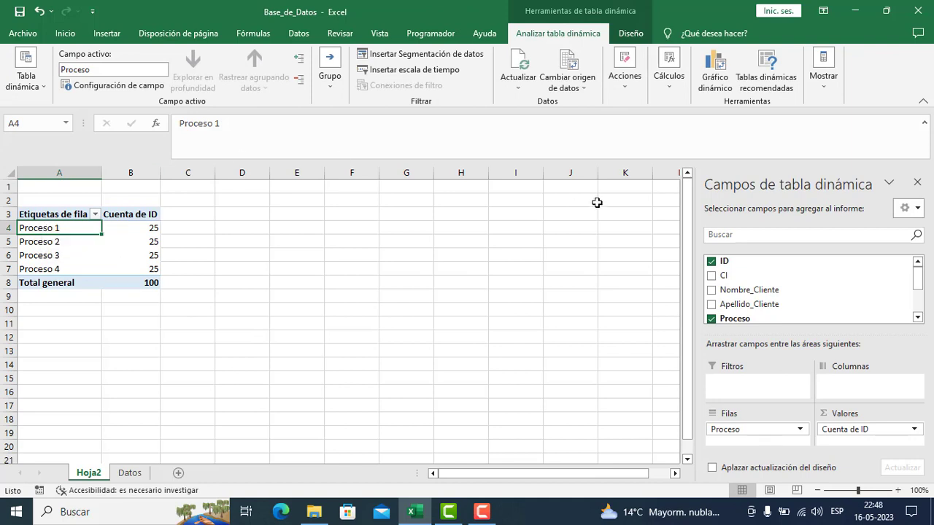
pyautogui.moveTo(917, 278); pyautogui.dragTo(906, 288)
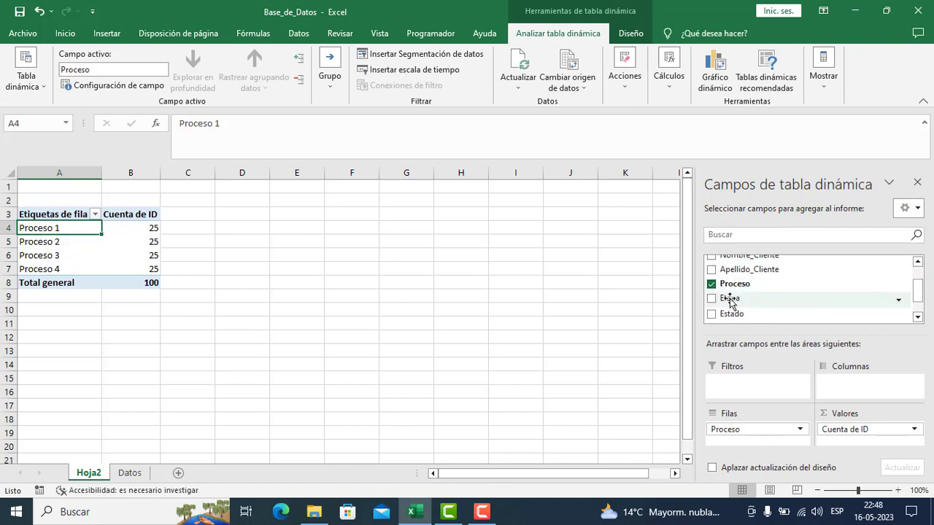
pyautogui.moveTo(729, 297); pyautogui.dragTo(763, 442)
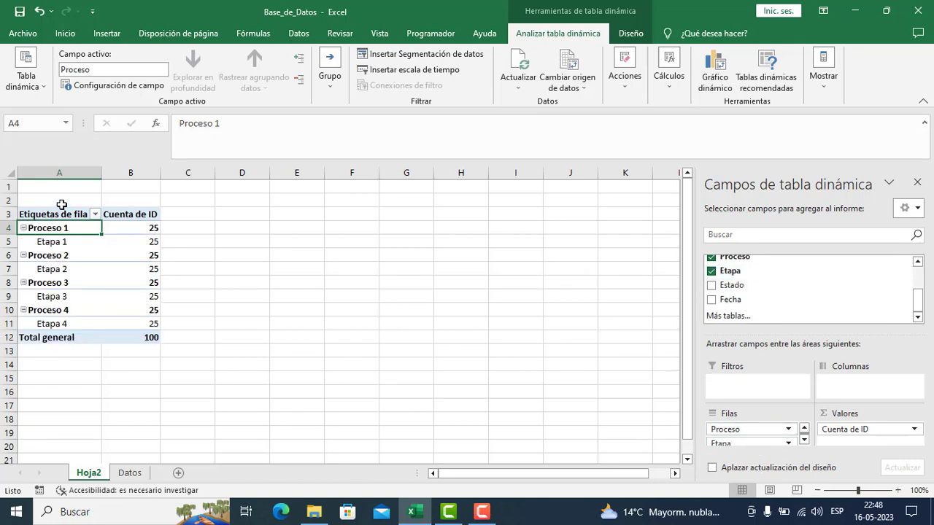
# - Move the Etapa field from the row area to the column area of the pivot table
pyautogui.click(55, 245)
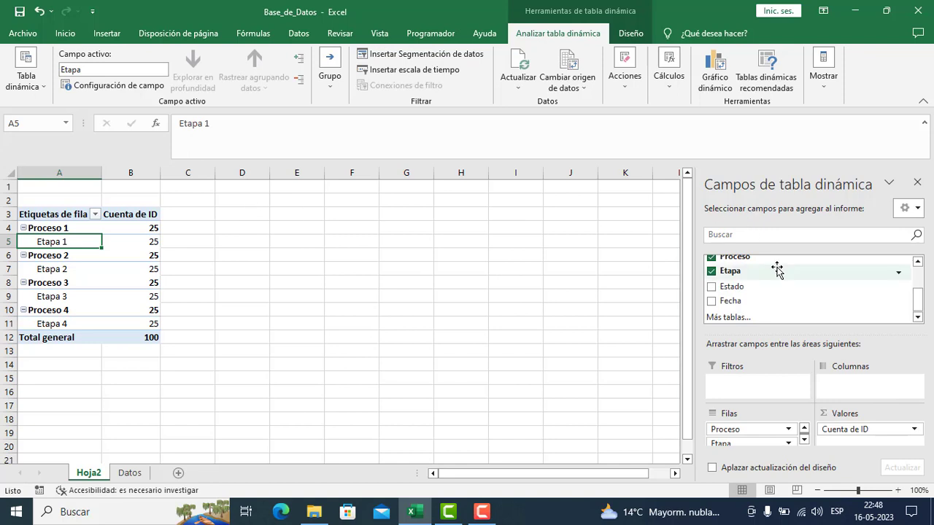
pyautogui.moveTo(735, 445); pyautogui.dragTo(884, 387)
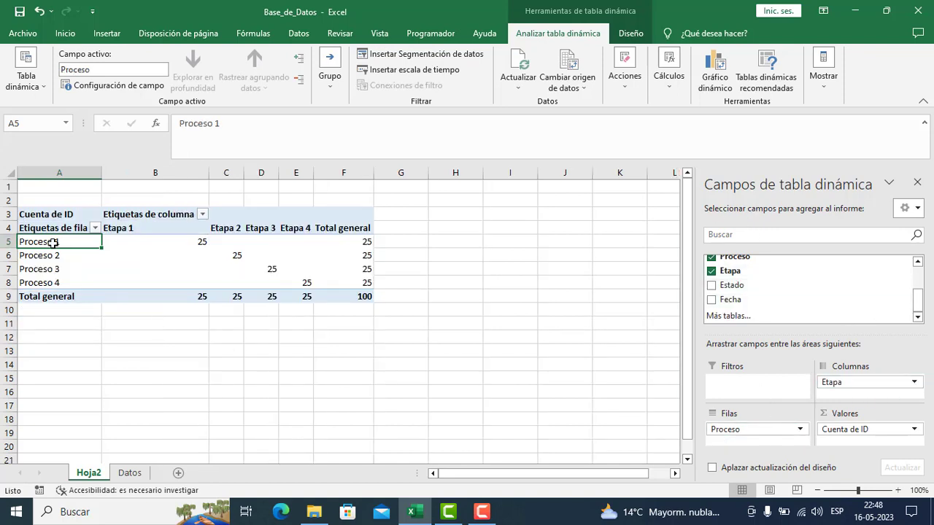
pyautogui.moveTo(317, 261)
# - Open the value field settings for the ID count and examine the available summary functions
pyautogui.moveTo(918, 303)
pyautogui.mouseDown()
pyautogui.moveTo(921, 287)
pyautogui.moveTo(920, 300)
pyautogui.mouseUp()
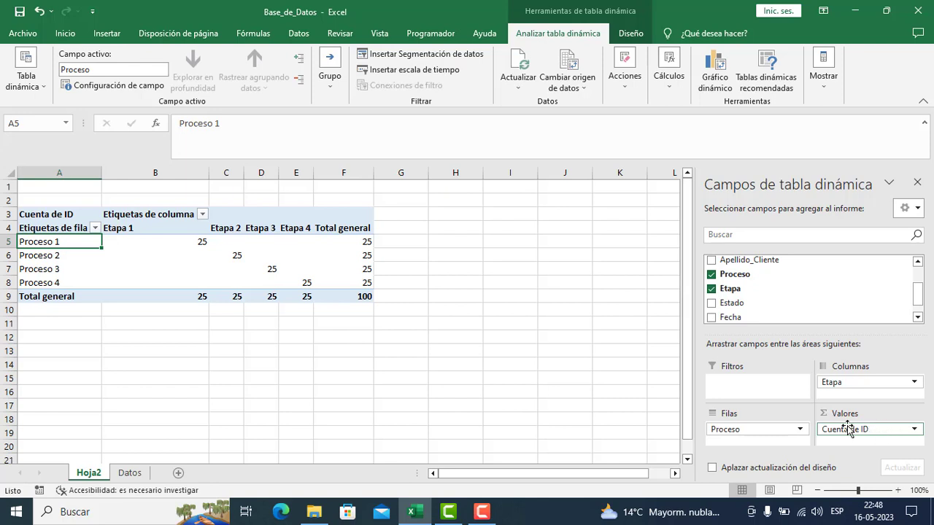
pyautogui.click(909, 430)
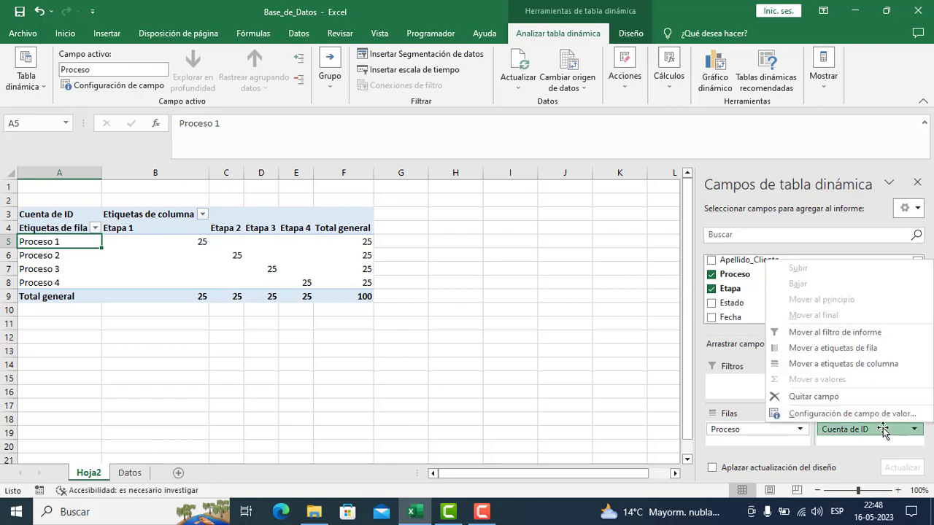
pyautogui.click(846, 414)
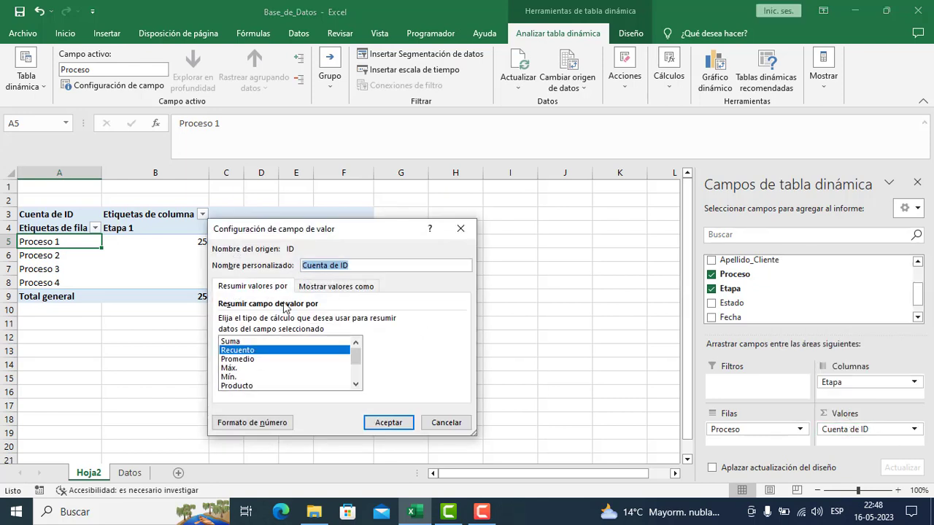
pyautogui.click(233, 341)
pyautogui.click(239, 350)
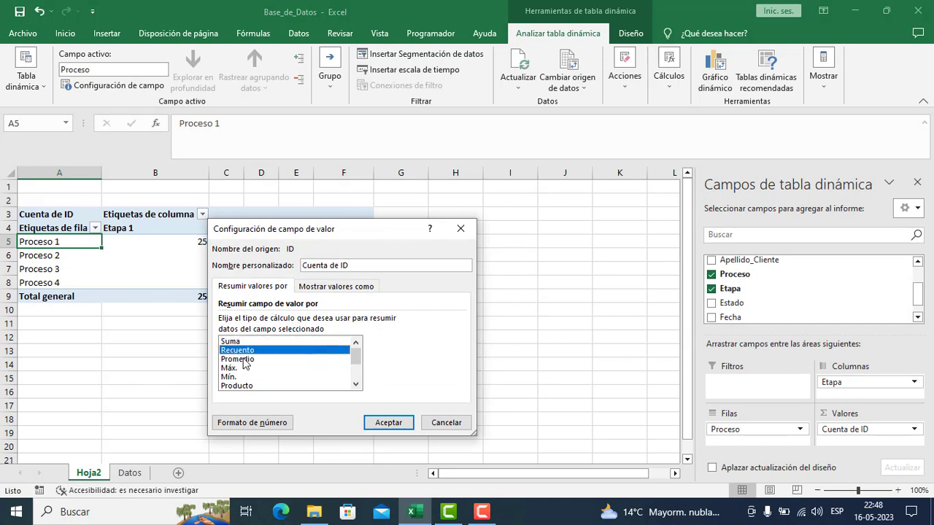
pyautogui.click(244, 359)
pyautogui.click(244, 368)
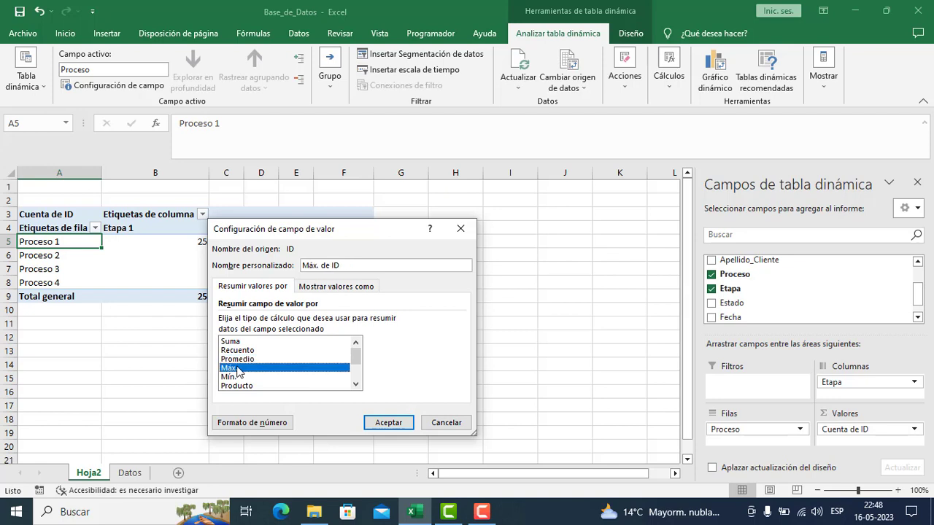
pyautogui.click(241, 377)
pyautogui.click(240, 386)
pyautogui.scroll(-1, 358, 371)
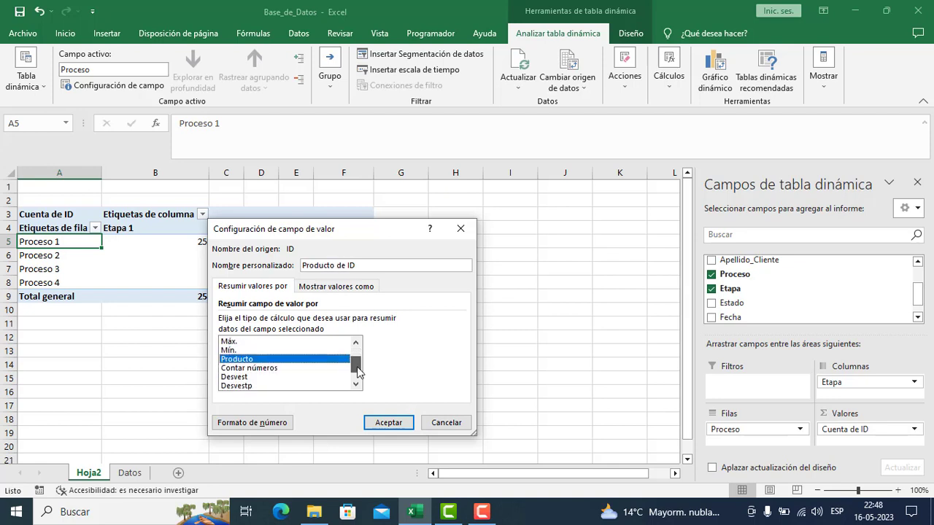
pyautogui.scroll(-1, 357, 371)
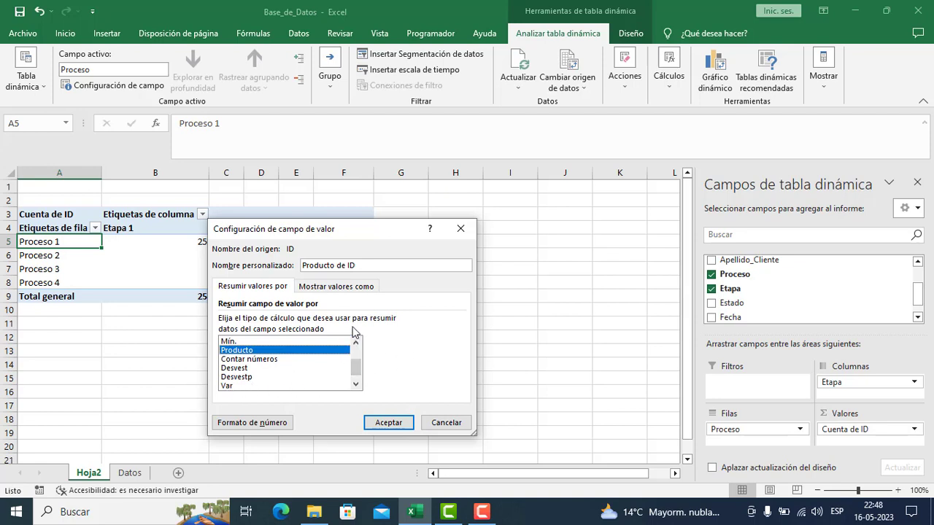
pyautogui.scroll(1, 355, 365)
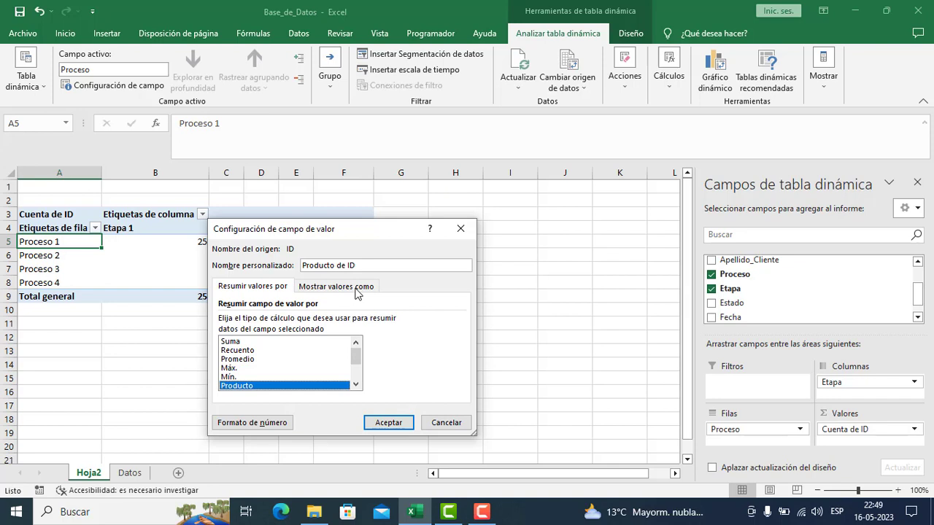
# - Review the Mostrar valores como calculation options for the ID field and close the settings without applying changes
pyautogui.click(243, 291)
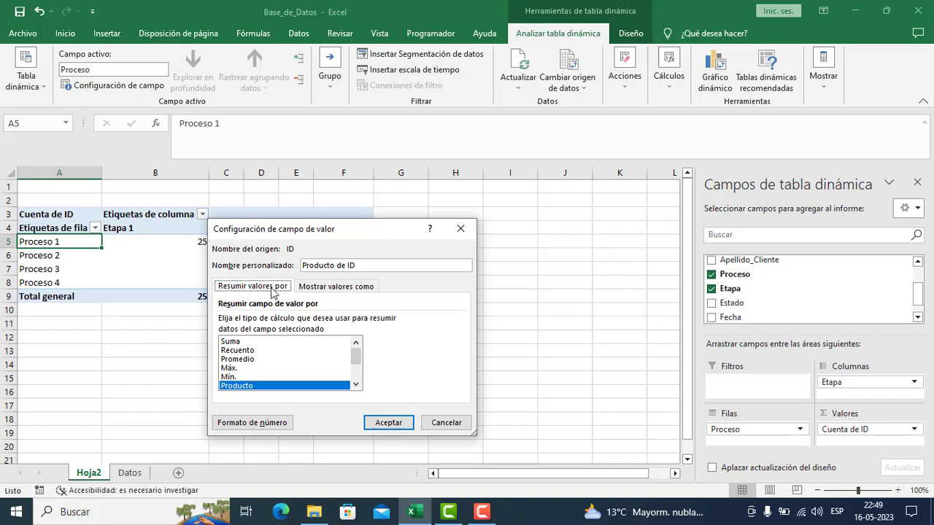
pyautogui.click(343, 289)
pyautogui.click(266, 325)
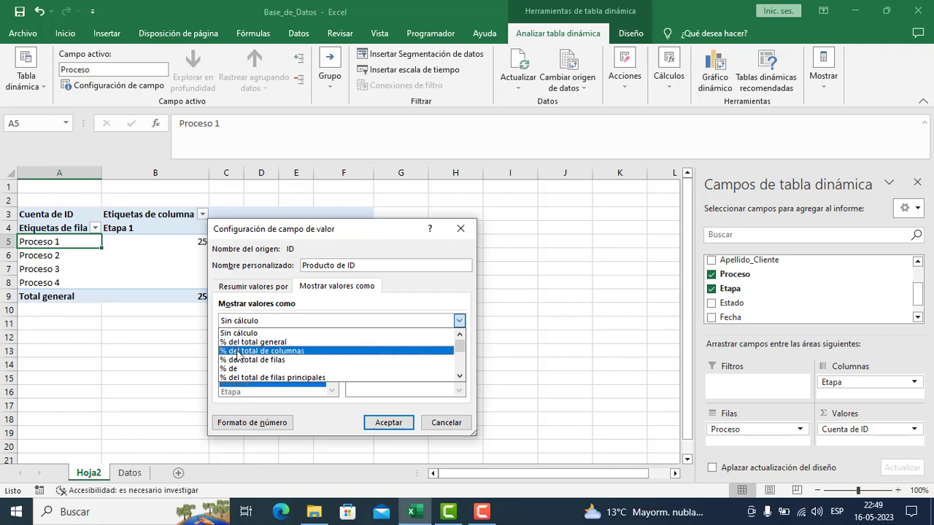
pyautogui.moveTo(461, 347); pyautogui.dragTo(464, 355)
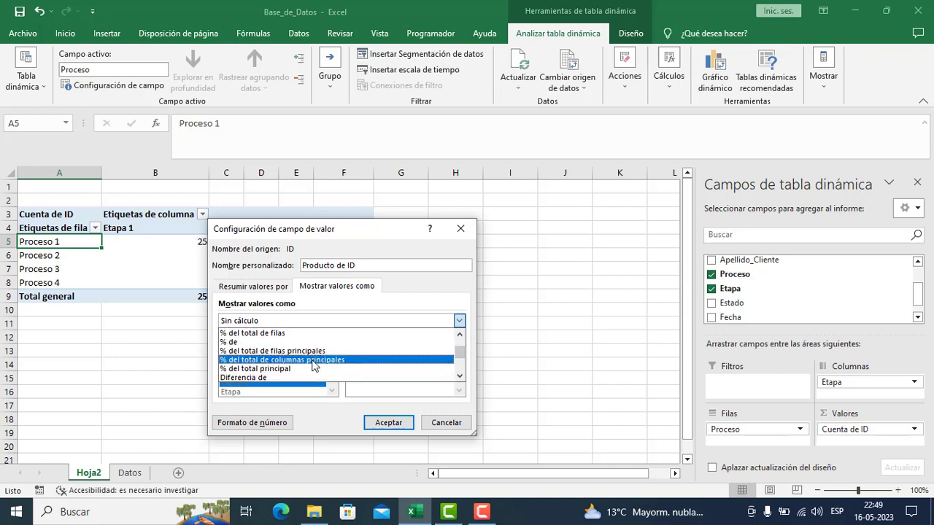
pyautogui.moveTo(461, 357); pyautogui.dragTo(461, 364)
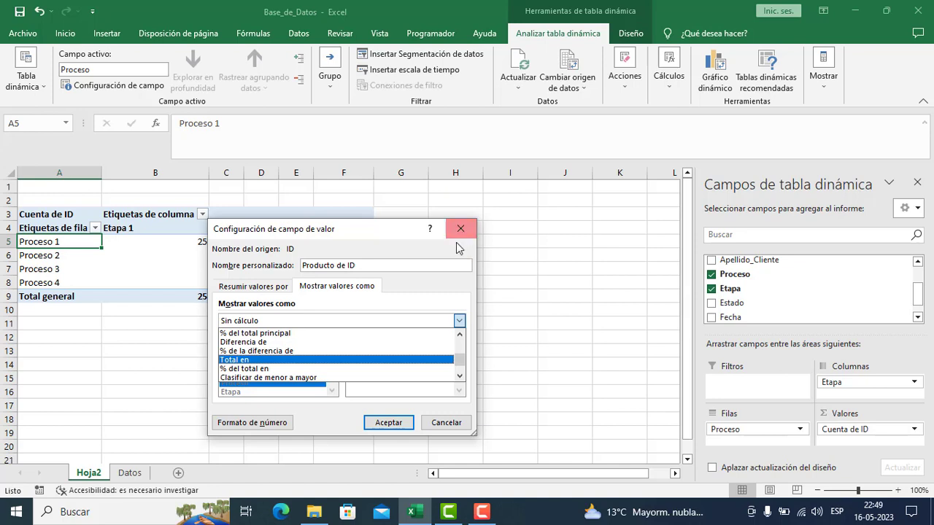
pyautogui.moveTo(459, 358); pyautogui.dragTo(459, 343)
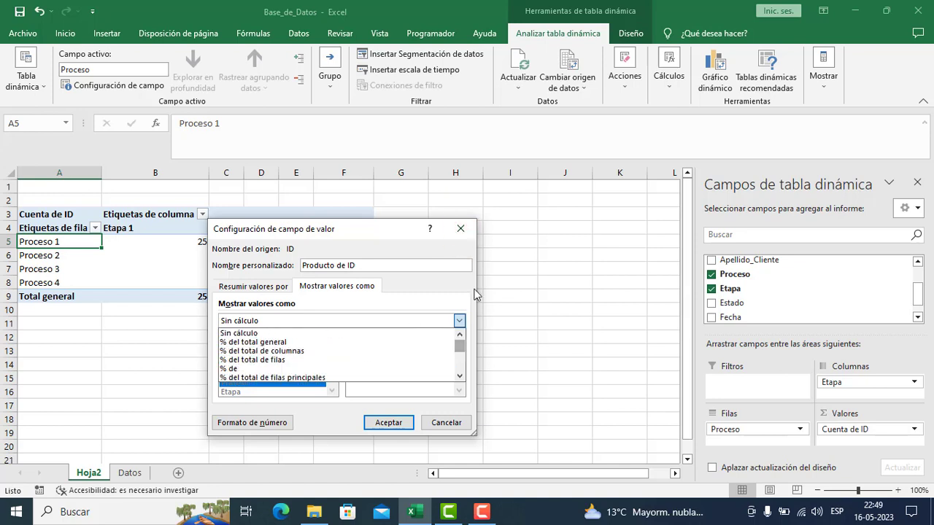
pyautogui.click(465, 232)
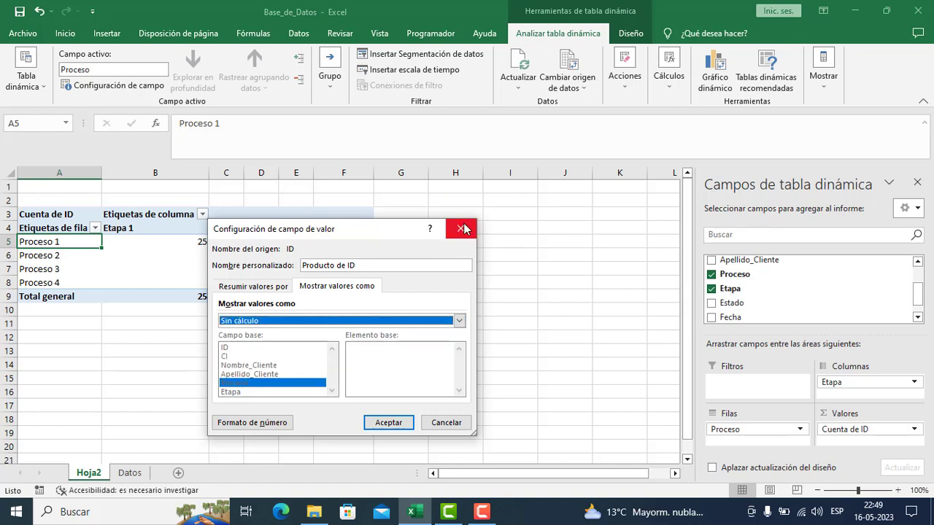
pyautogui.click(460, 230)
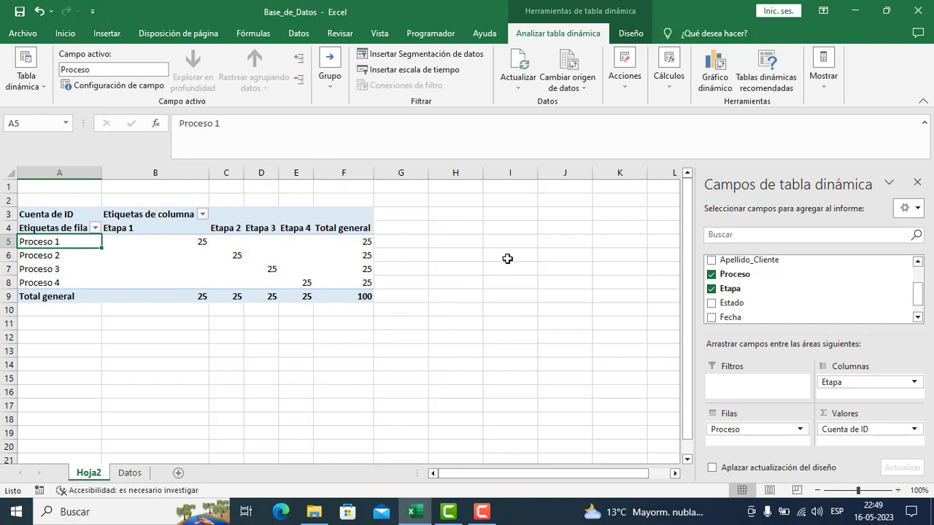
pyautogui.click(153, 267)
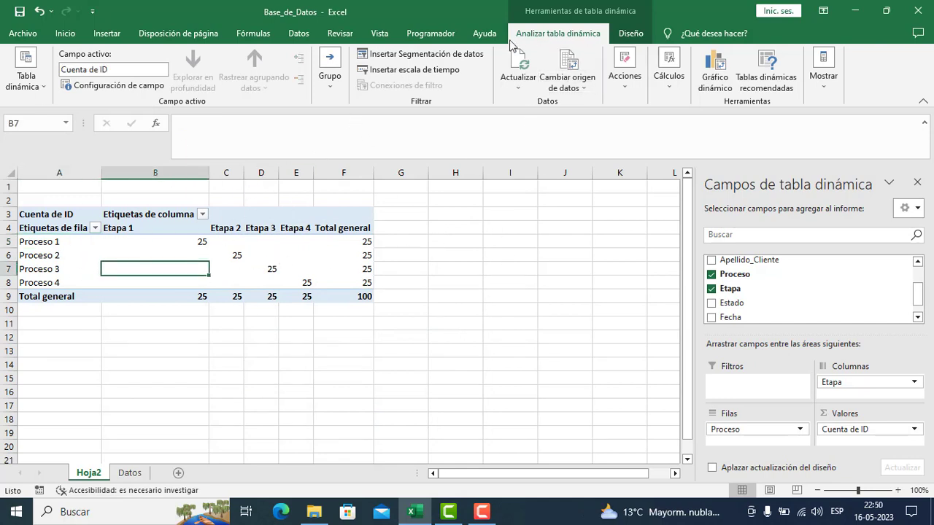
pyautogui.click(231, 248)
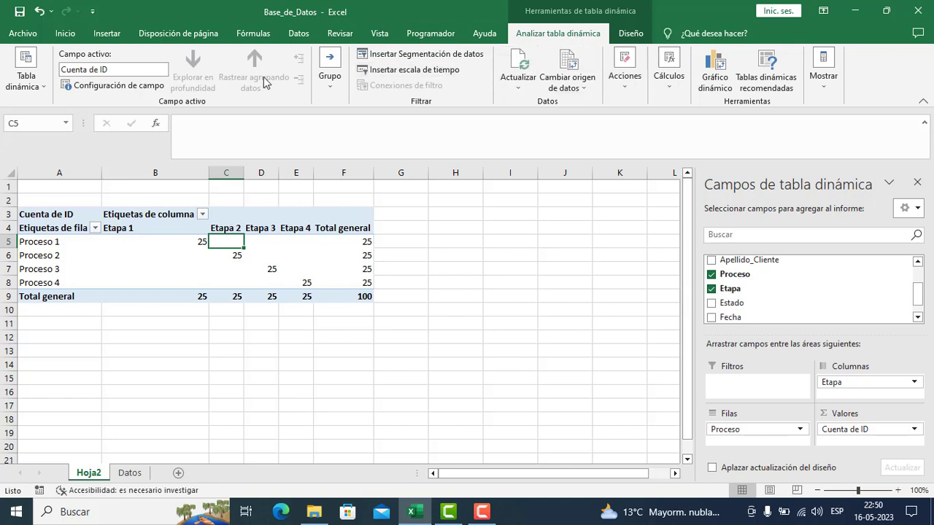
# - Review the pivot table's source data range and close the settings with the source kept as Tabla5
pyautogui.press('F10')
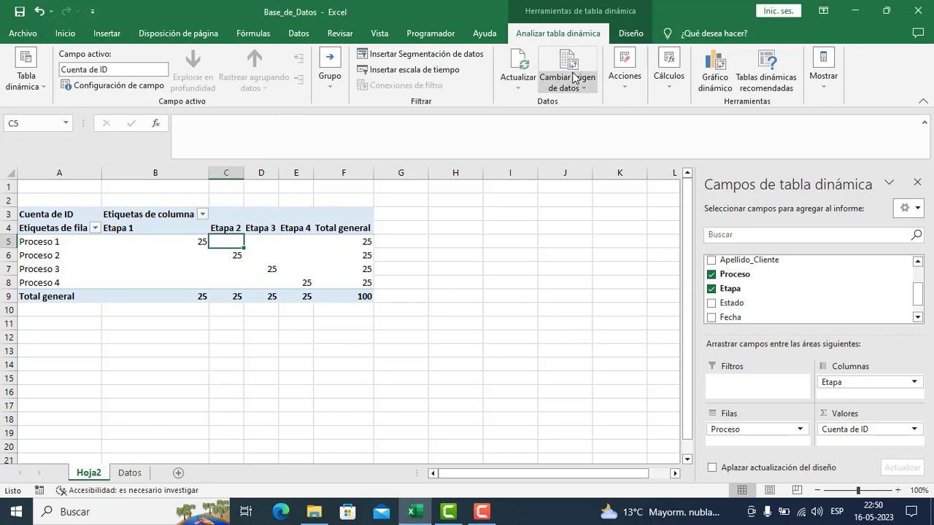
pyautogui.click(574, 78)
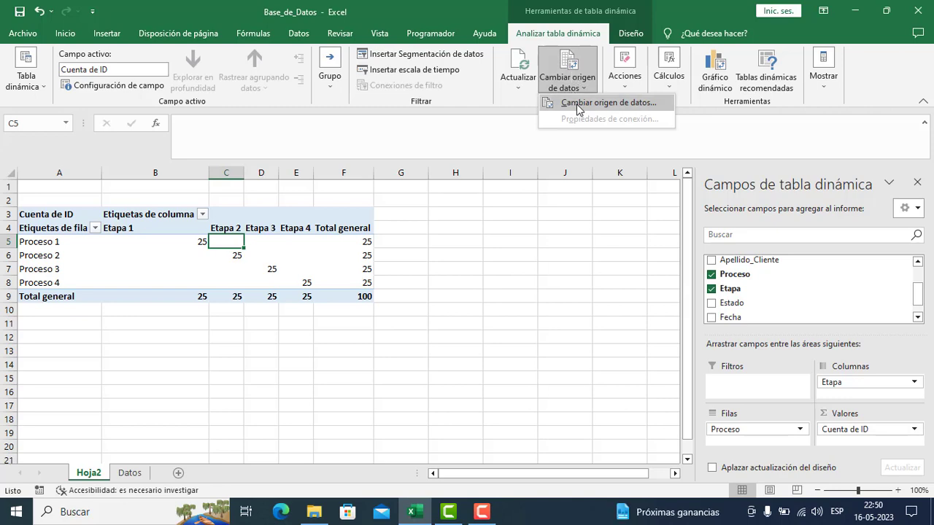
pyautogui.click(576, 103)
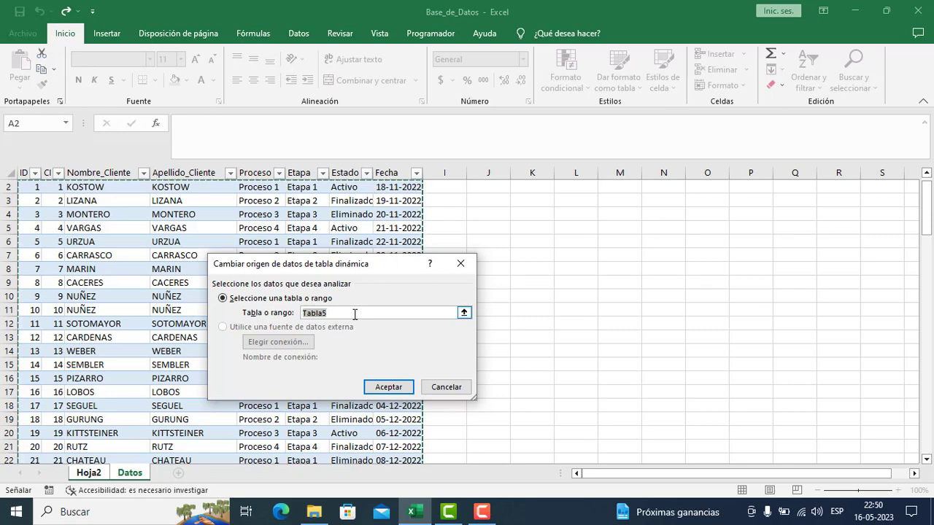
pyautogui.press('Return')
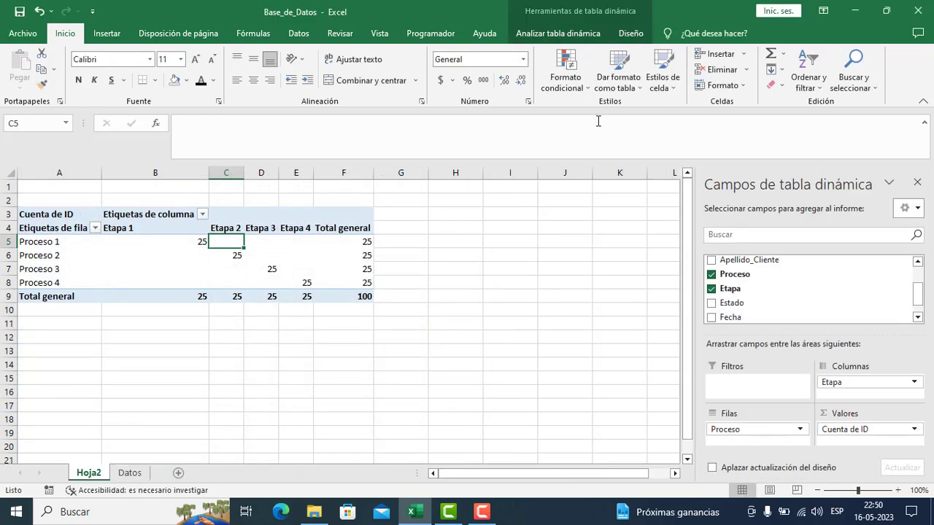
# - Insert a slicer for the Etapa field and place it beside the pivot table, over columns H to J
pyautogui.click(581, 35)
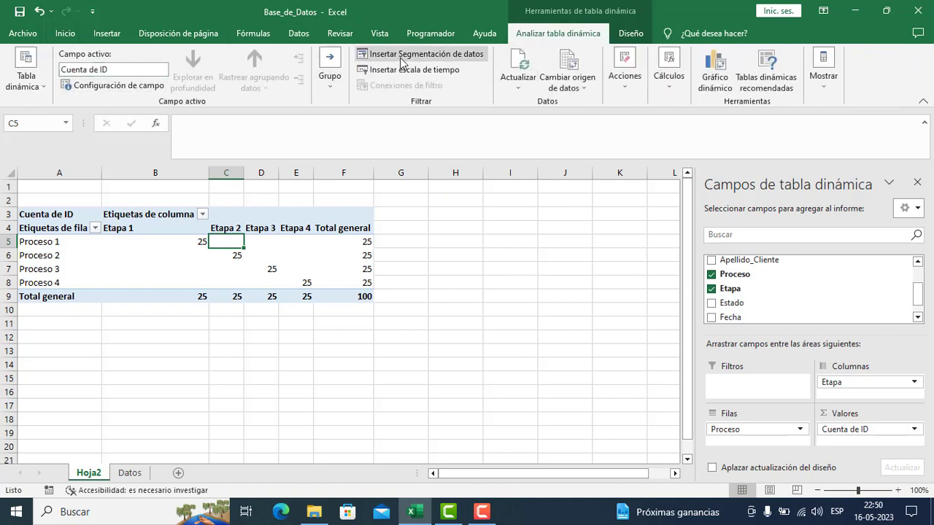
pyautogui.click(254, 244)
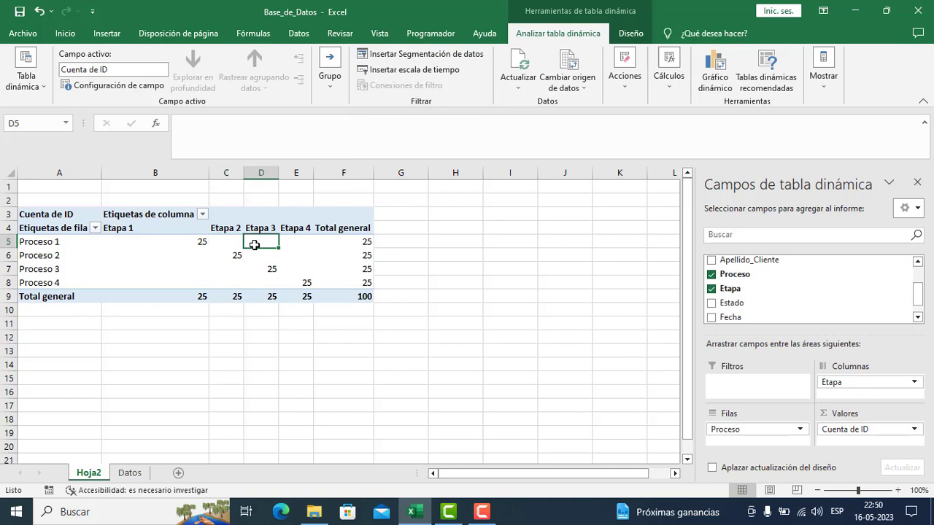
pyautogui.click(396, 58)
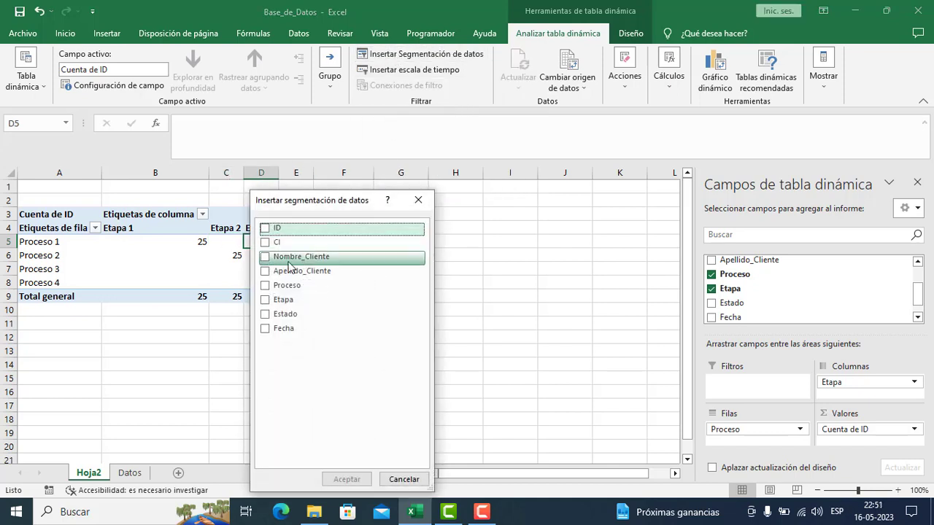
pyautogui.click(266, 301)
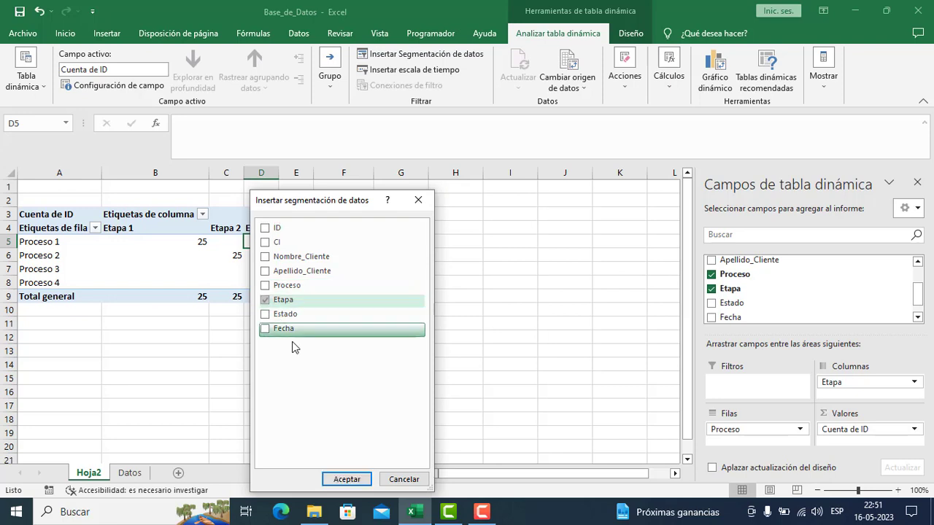
pyautogui.click(346, 479)
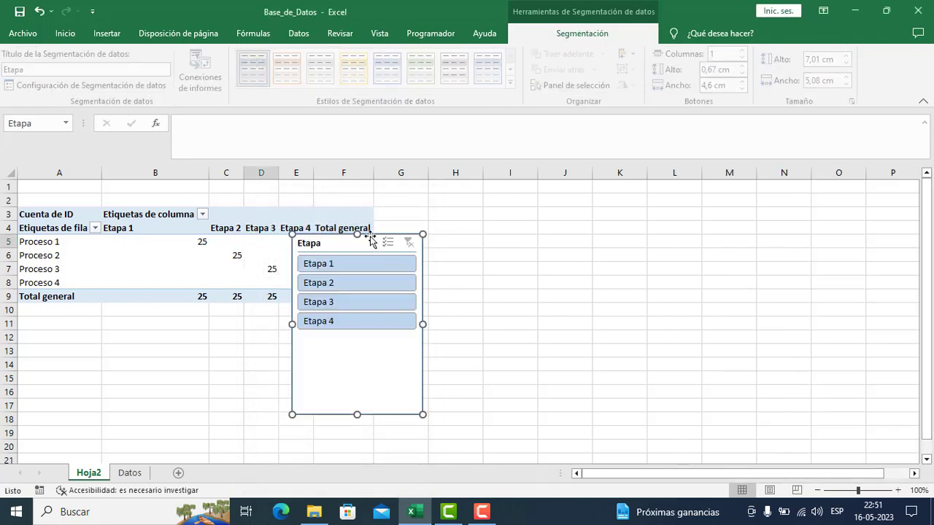
pyautogui.moveTo(382, 242); pyautogui.dragTo(535, 208)
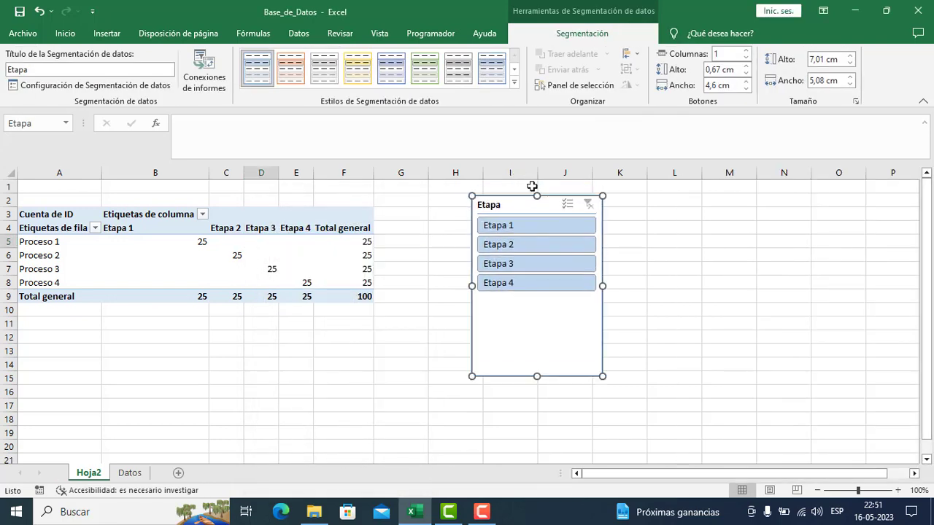
# - Try the dark blue style on the Etapa slicer and replace it with the green style from the Oscuro group
pyautogui.click(515, 85)
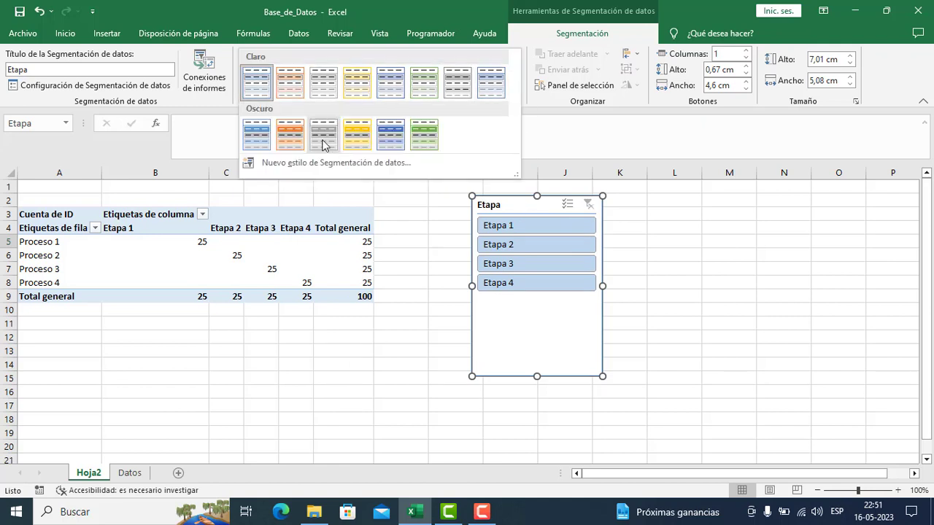
pyautogui.click(393, 133)
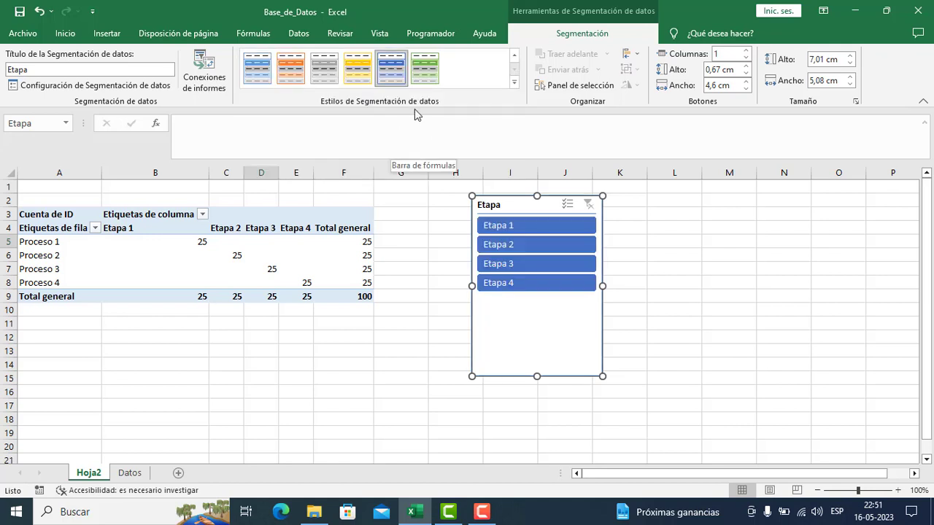
pyautogui.click(515, 87)
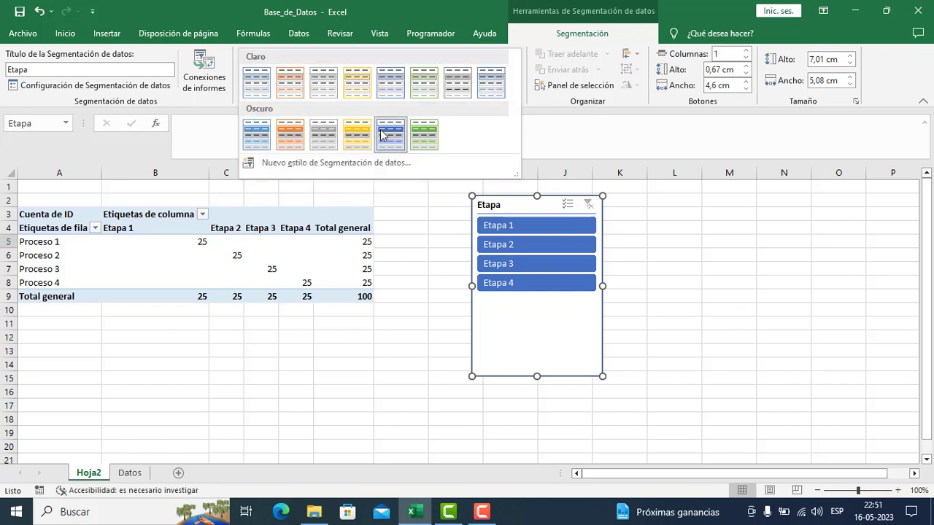
pyautogui.click(425, 143)
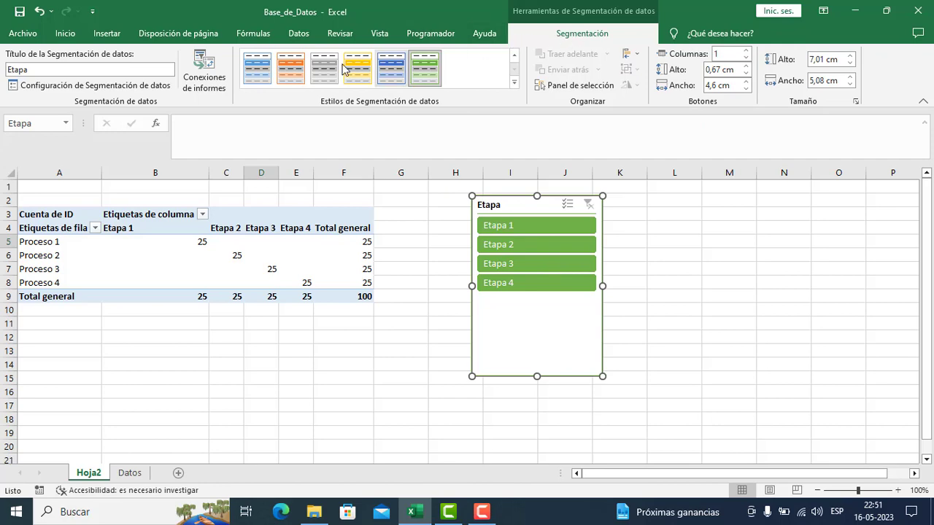
# - Insert a timeline for the Fecha field of the pivot table
pyautogui.click(343, 272)
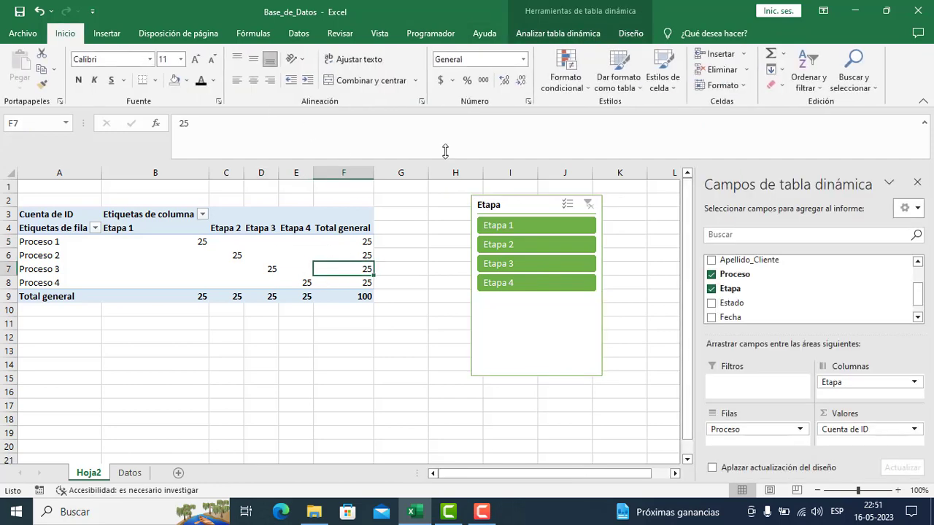
pyautogui.click(582, 38)
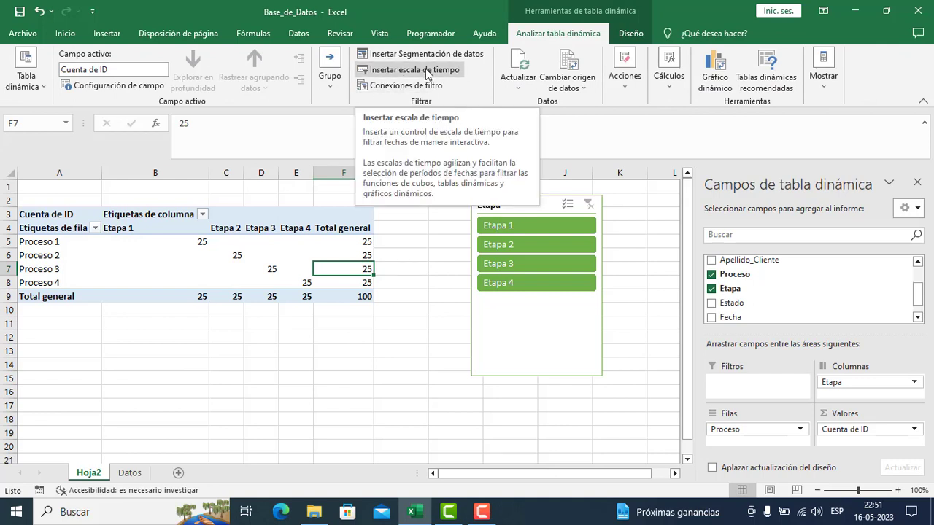
pyautogui.click(429, 70)
pyautogui.click(278, 279)
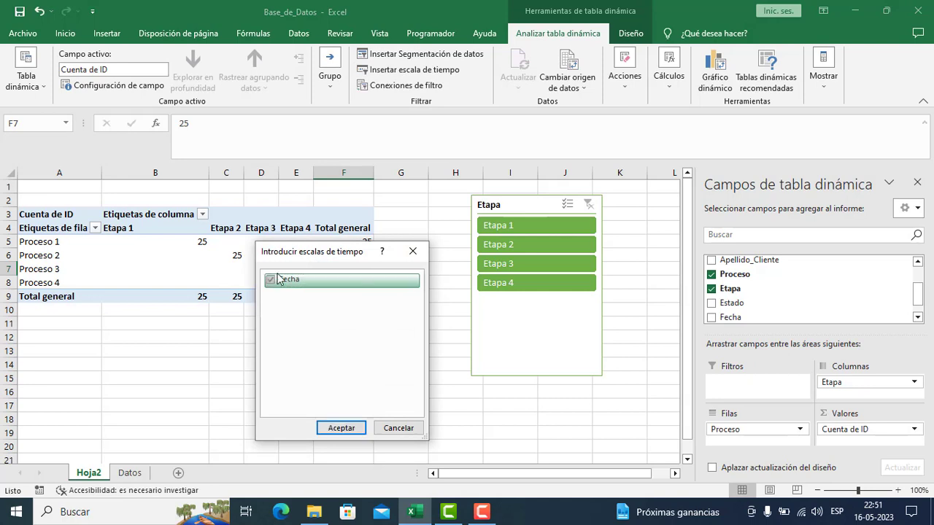
pyautogui.moveTo(292, 252); pyautogui.dragTo(315, 121)
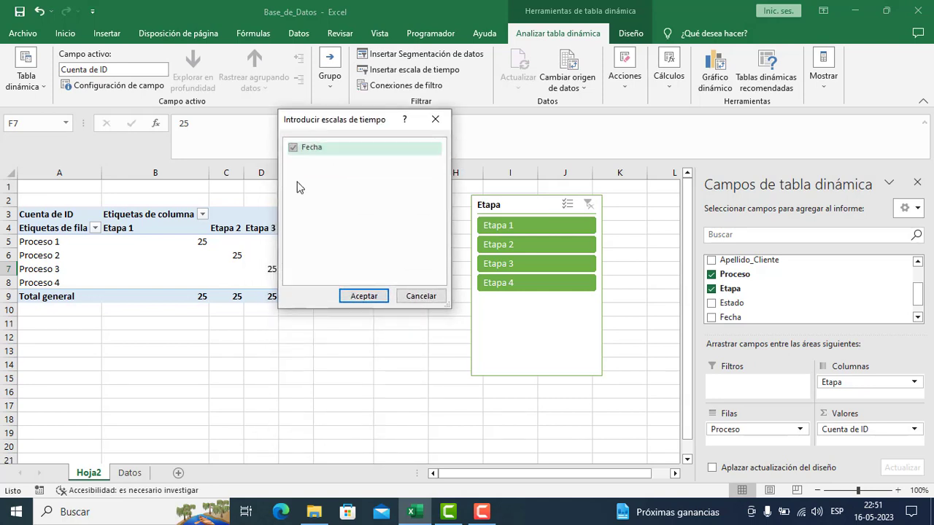
pyautogui.click(359, 296)
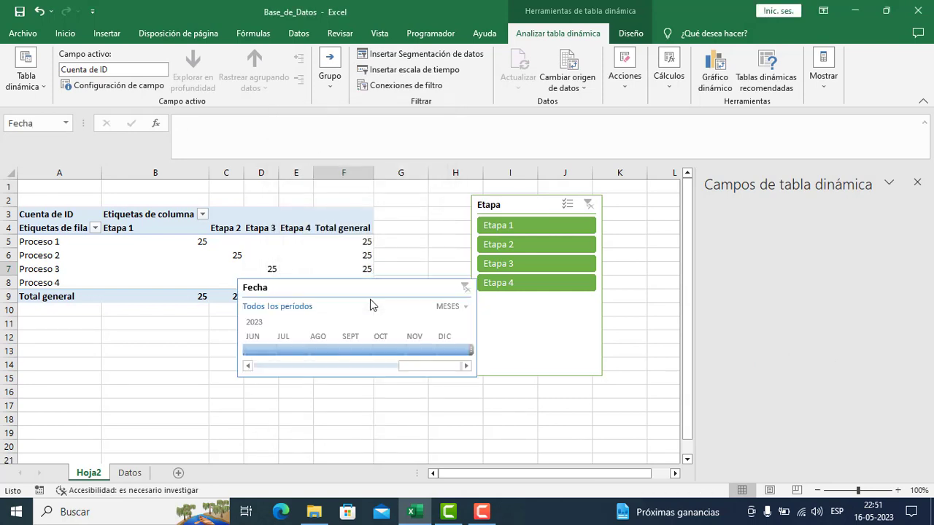
# - Filter the pivot table to July–November 2023 with the Fecha timeline, and clear that date filter
pyautogui.click(369, 353)
pyautogui.click(307, 350)
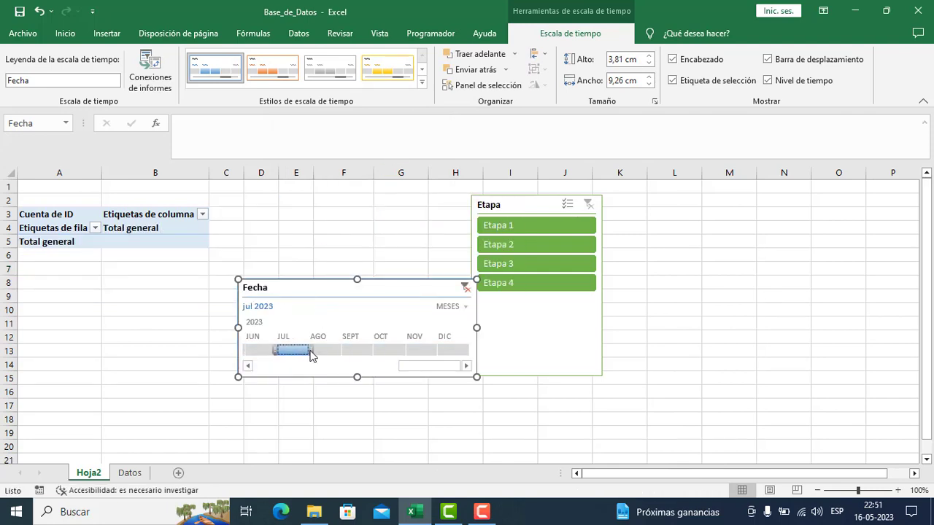
pyautogui.moveTo(312, 350); pyautogui.dragTo(438, 350)
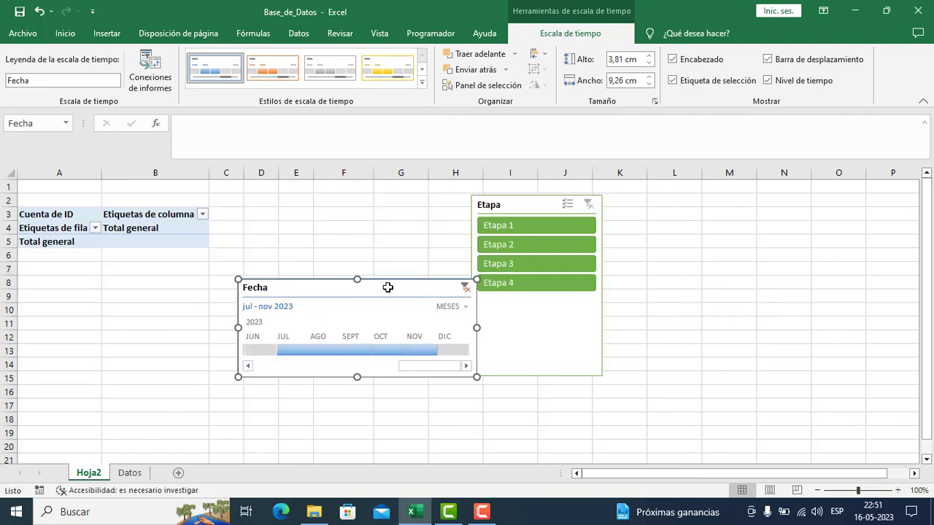
pyautogui.moveTo(388, 276); pyautogui.dragTo(375, 196)
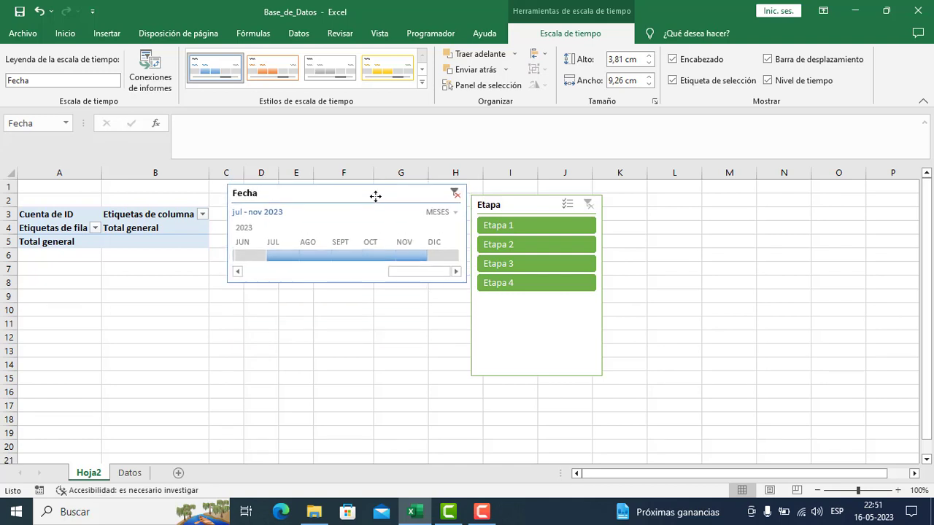
pyautogui.click(454, 199)
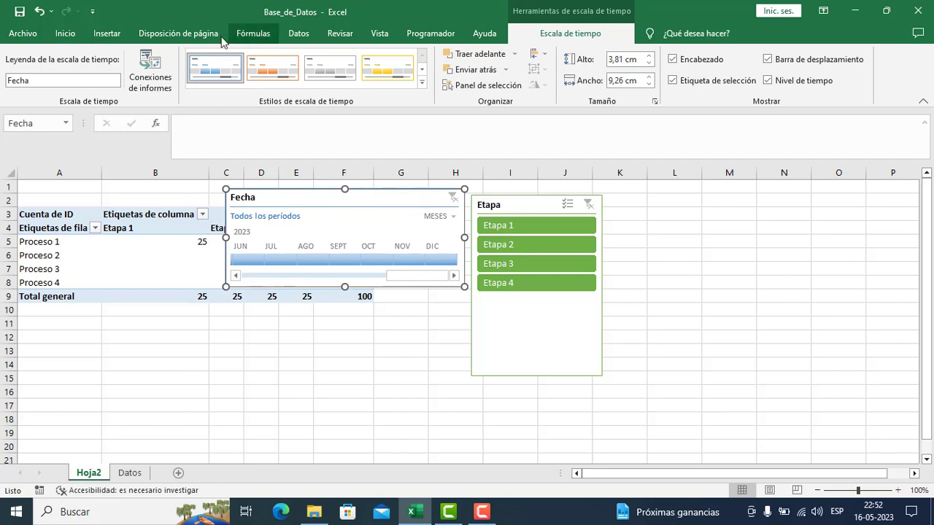
# - Preview the Líneas and Circular types for a pivot chart, and close the chart options without inserting one
pyautogui.click(113, 255)
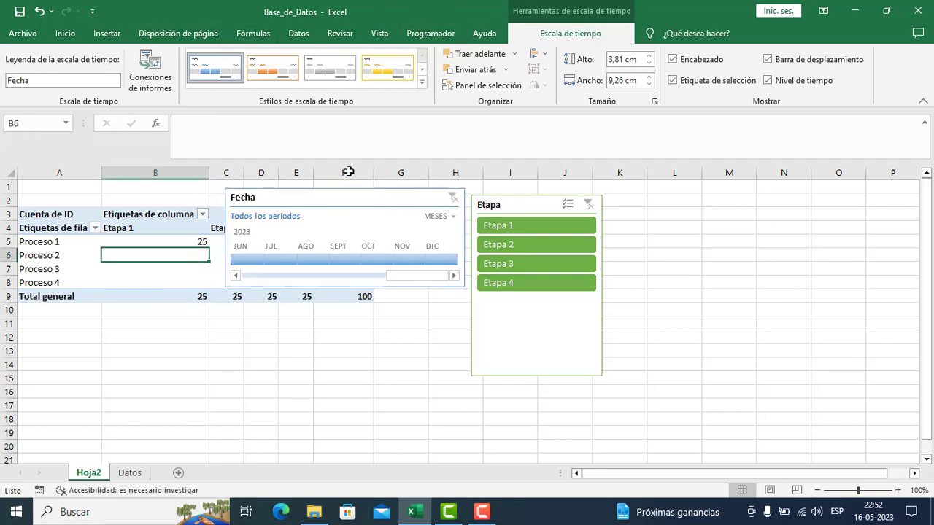
pyautogui.click(584, 36)
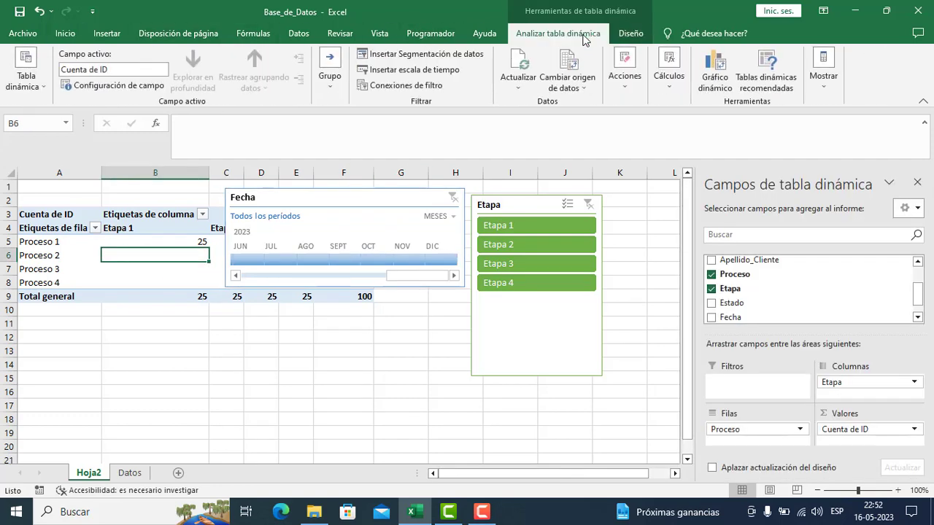
pyautogui.click(722, 82)
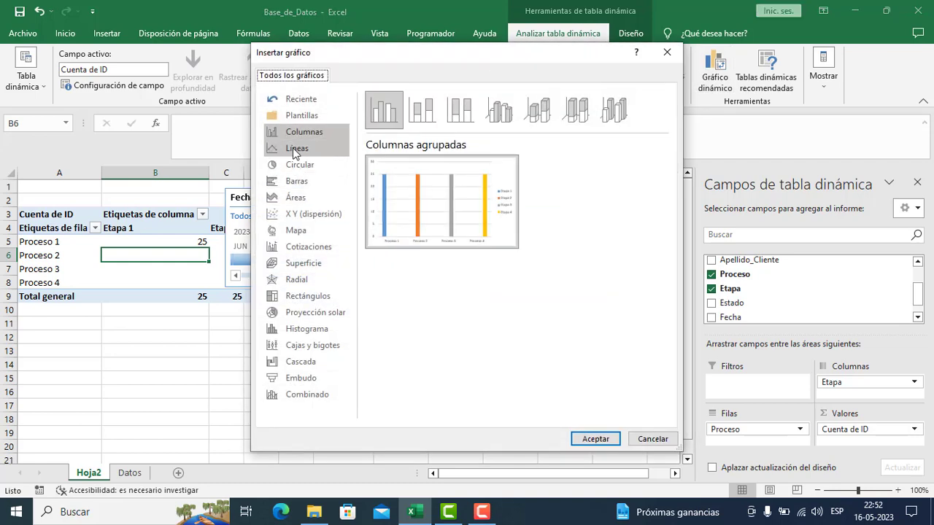
pyautogui.click(293, 148)
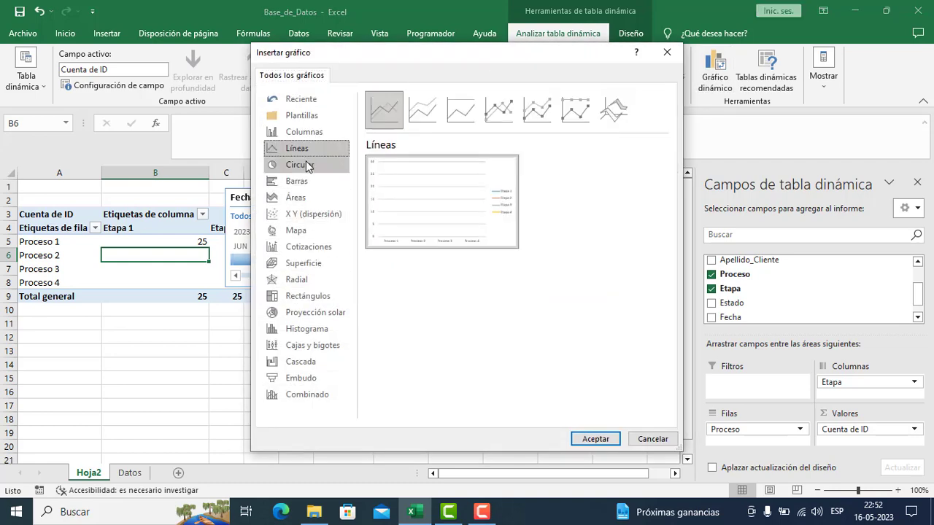
pyautogui.click(306, 165)
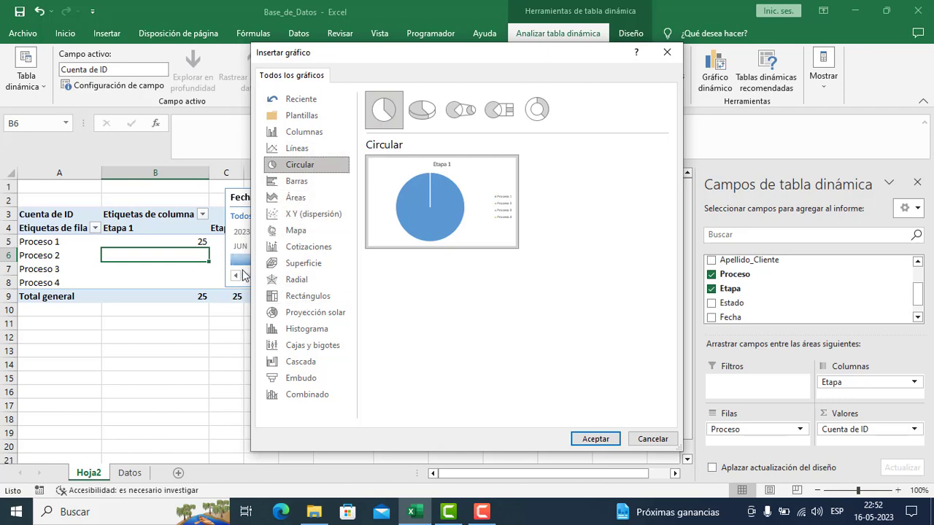
pyautogui.click(667, 53)
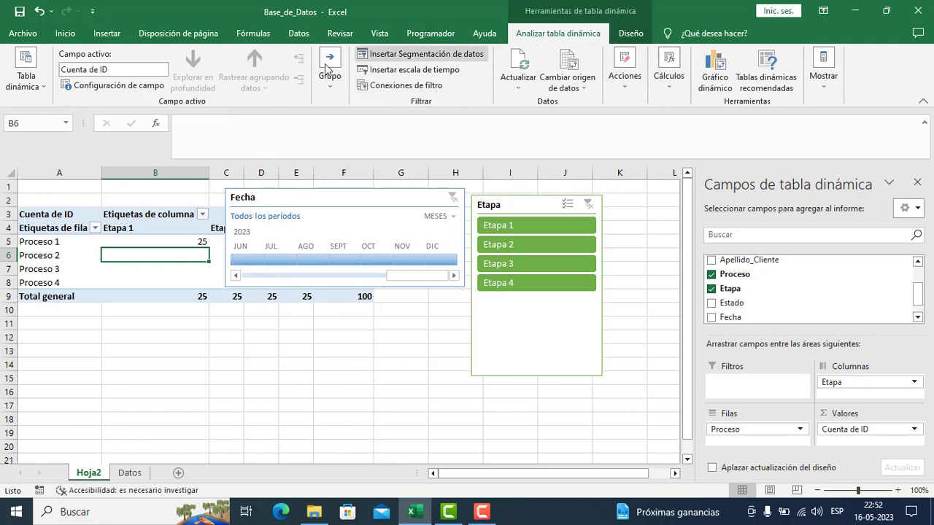
# - Move the Fecha timeline off the pivot table to just below the Etapa slicer's buttons
pyautogui.click(80, 244)
pyautogui.moveTo(299, 196); pyautogui.dragTo(497, 313)
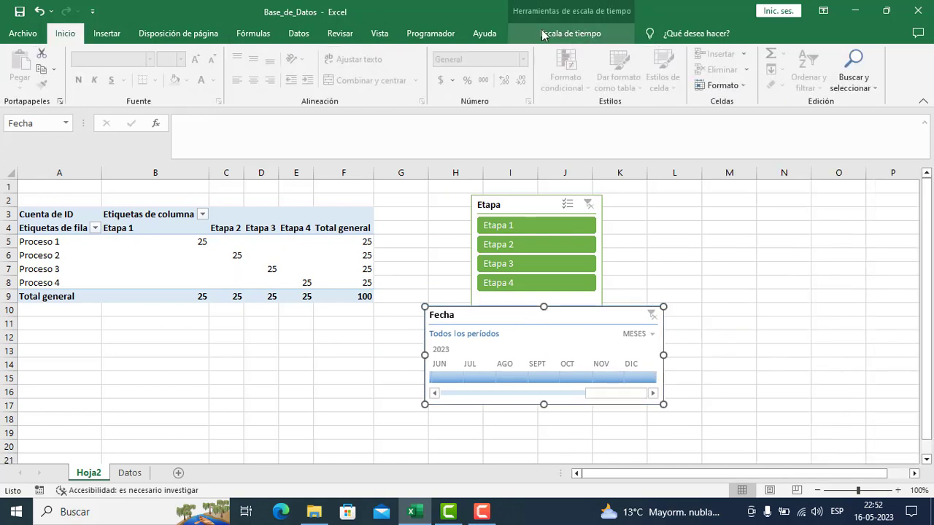
# - Set the pivot table's subtotals to the bottom of each group, and switch them to the top of the group
pyautogui.click(204, 254)
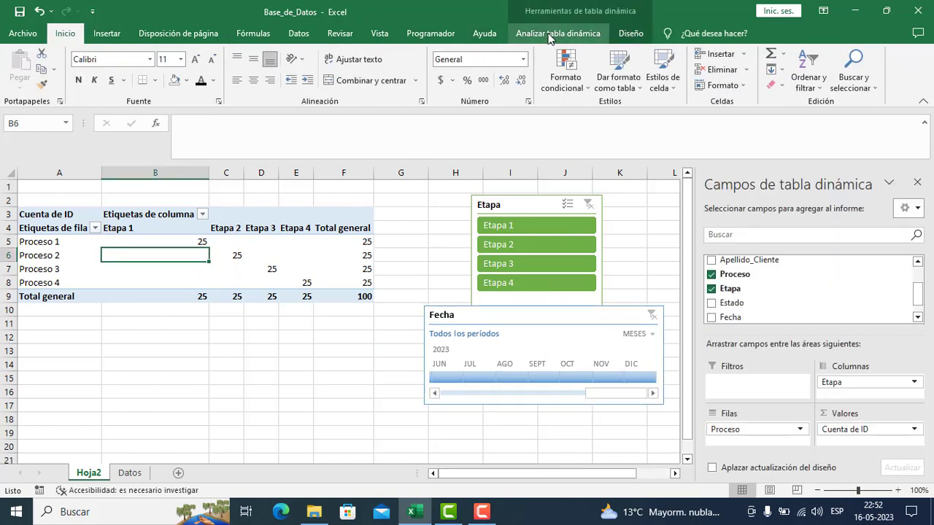
pyautogui.click(632, 33)
pyautogui.click(32, 86)
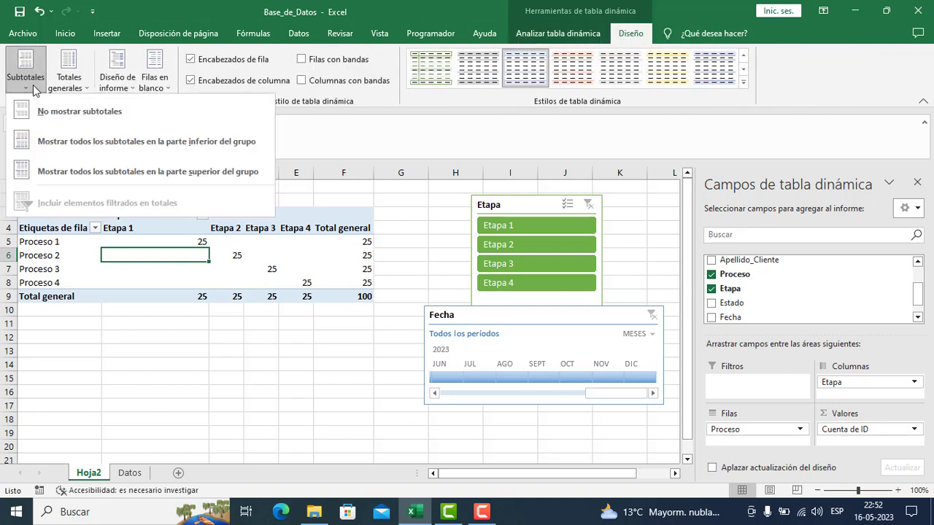
pyautogui.click(80, 142)
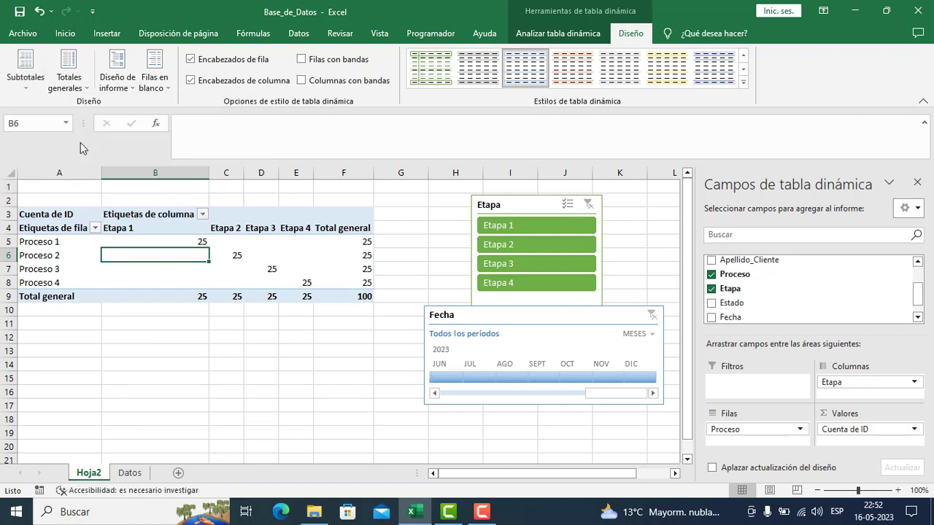
pyautogui.click(42, 87)
pyautogui.click(60, 176)
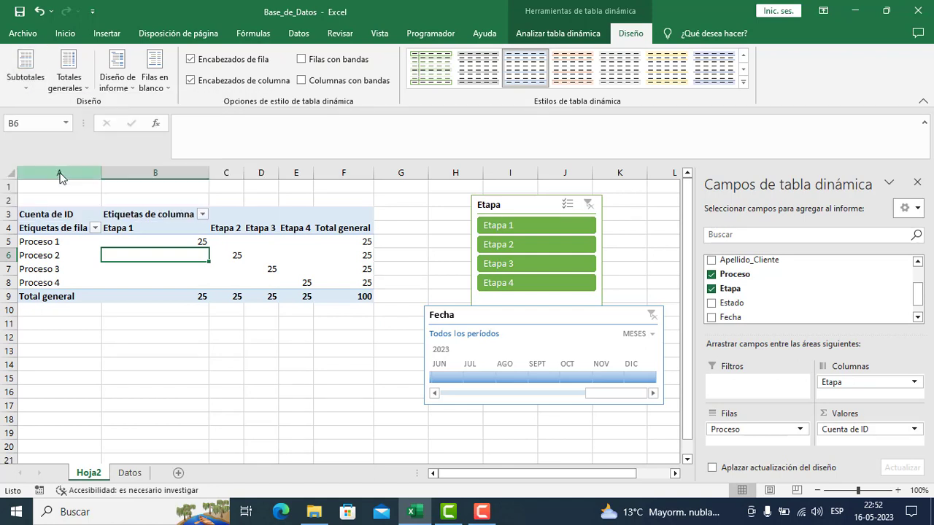
# - Show the pivot table in compact form, and switch its report layout to outline form
pyautogui.click(81, 91)
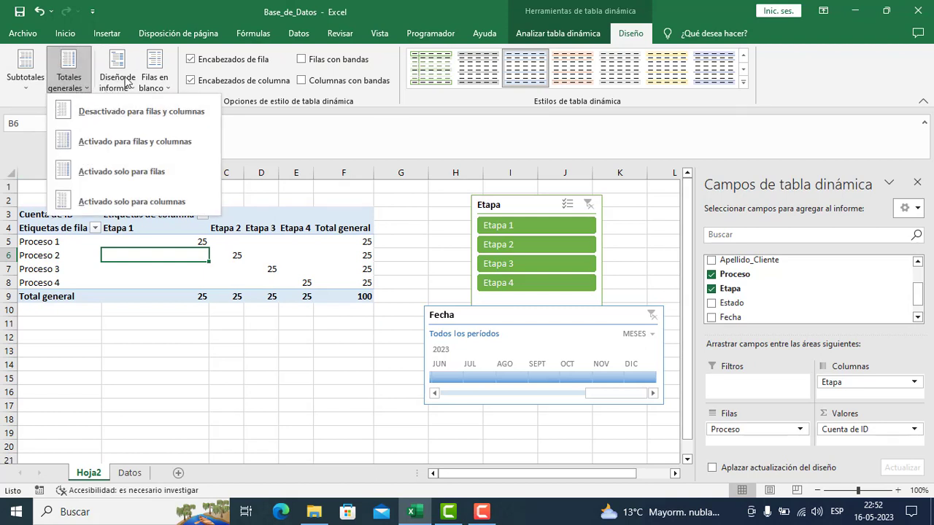
pyautogui.click(108, 89)
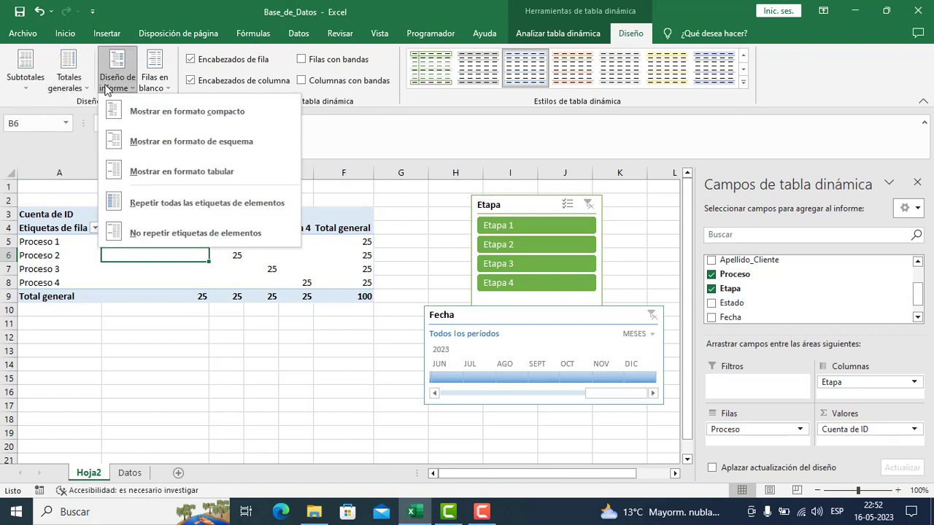
pyautogui.click(183, 114)
pyautogui.click(117, 89)
pyautogui.click(146, 144)
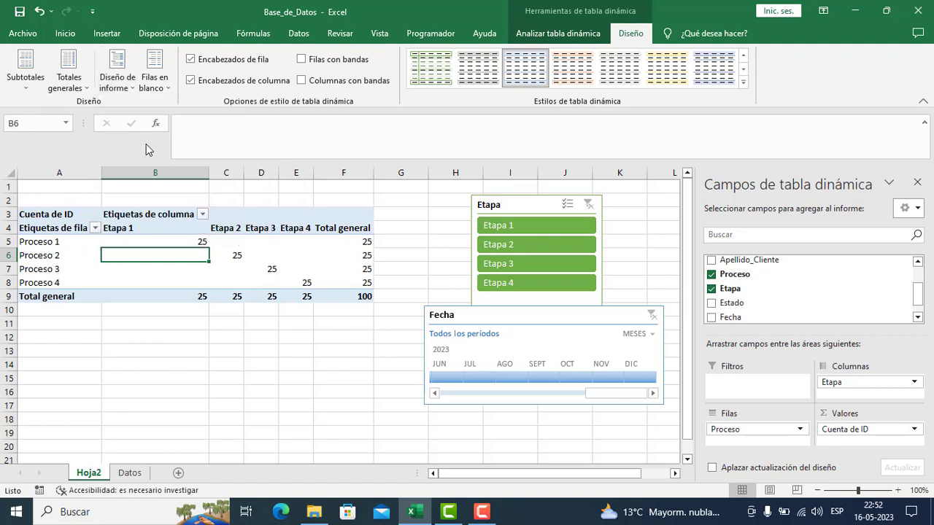
# - Switch the pivot table's report layout to tabular form and repeat all item labels
pyautogui.click(115, 89)
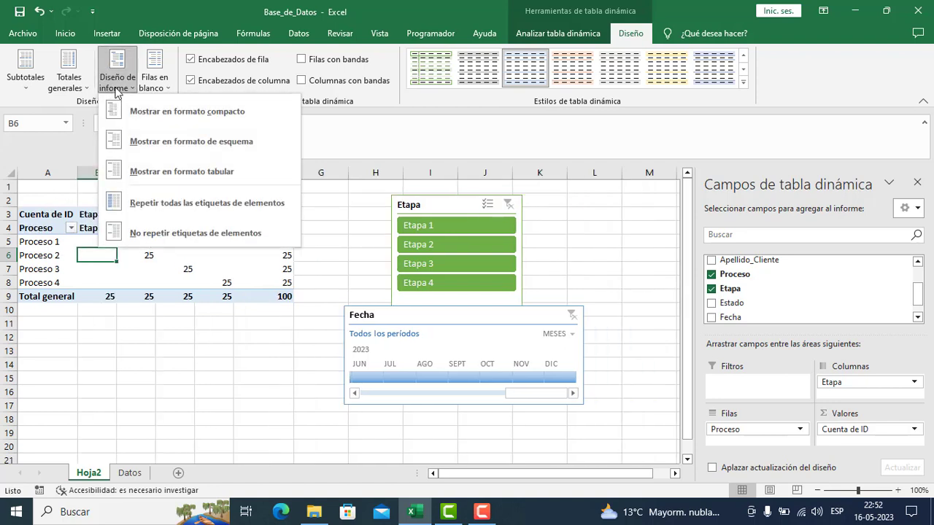
pyautogui.click(175, 177)
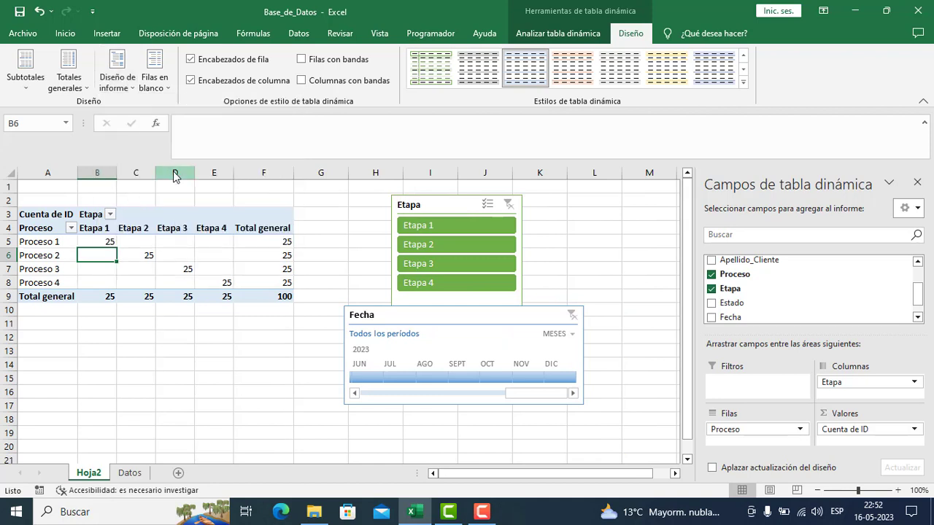
pyautogui.click(117, 84)
pyautogui.click(144, 191)
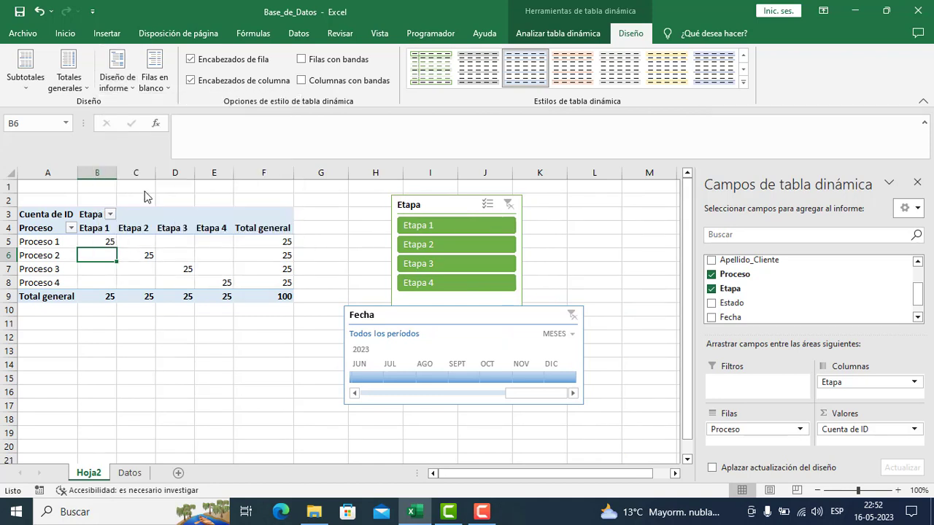
# - Set the pivot table's subtotals to the top of each group, and switch them to the bottom of the group
pyautogui.click(24, 82)
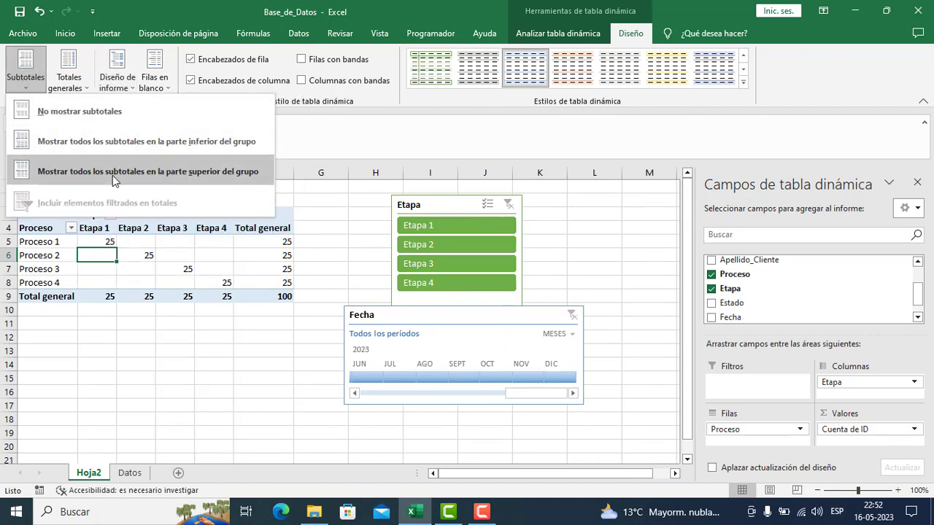
pyautogui.click(132, 174)
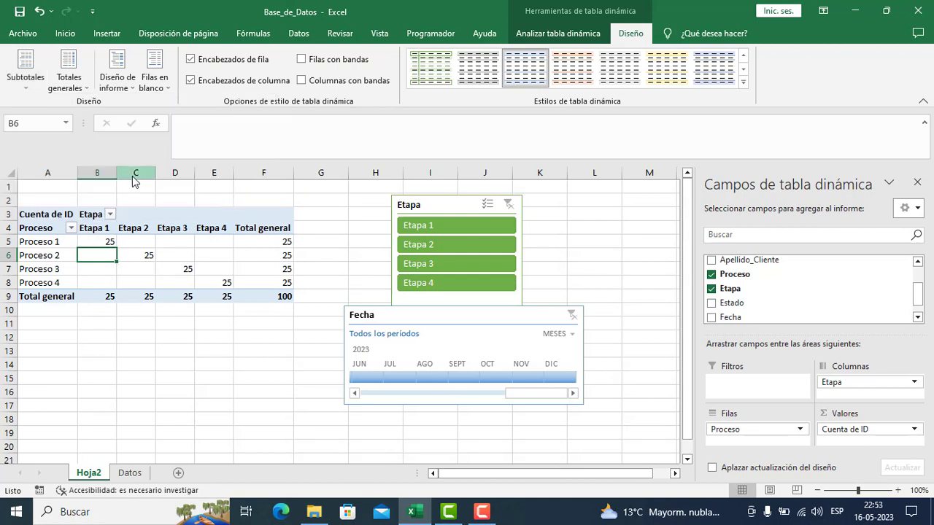
pyautogui.click(25, 79)
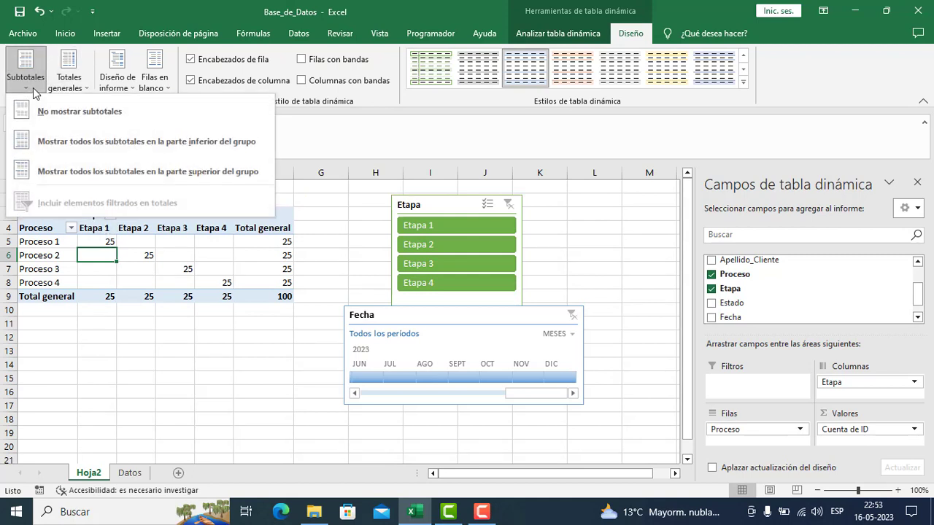
pyautogui.click(64, 137)
pyautogui.click(174, 254)
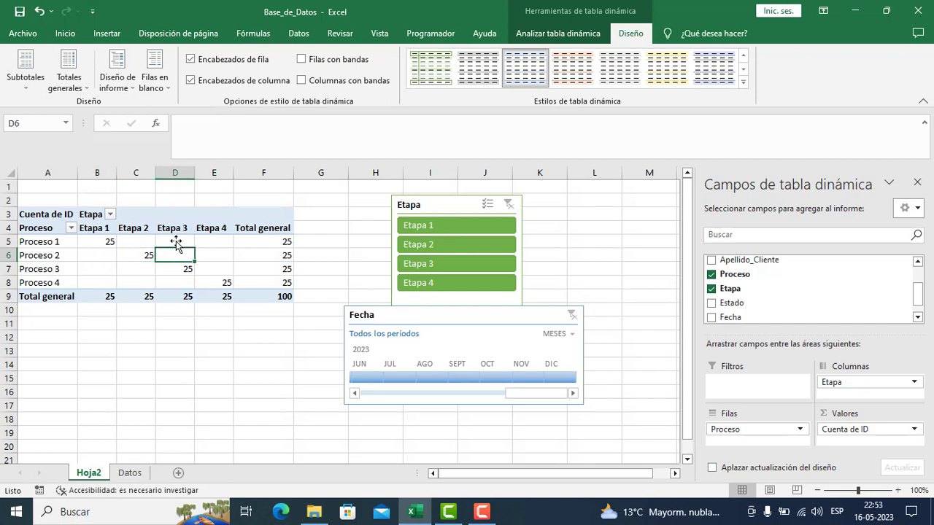
# - Show the pivot table's report layout in outline form
pyautogui.click(153, 82)
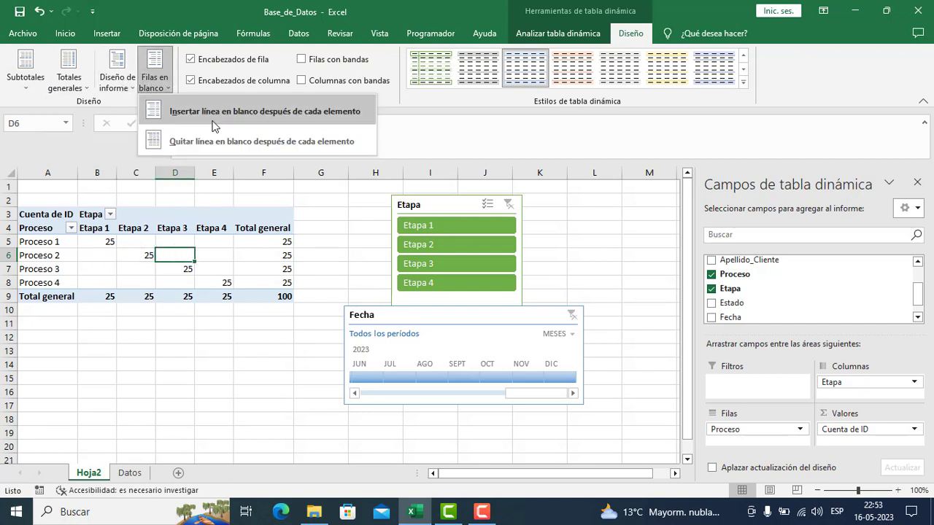
pyautogui.click(131, 89)
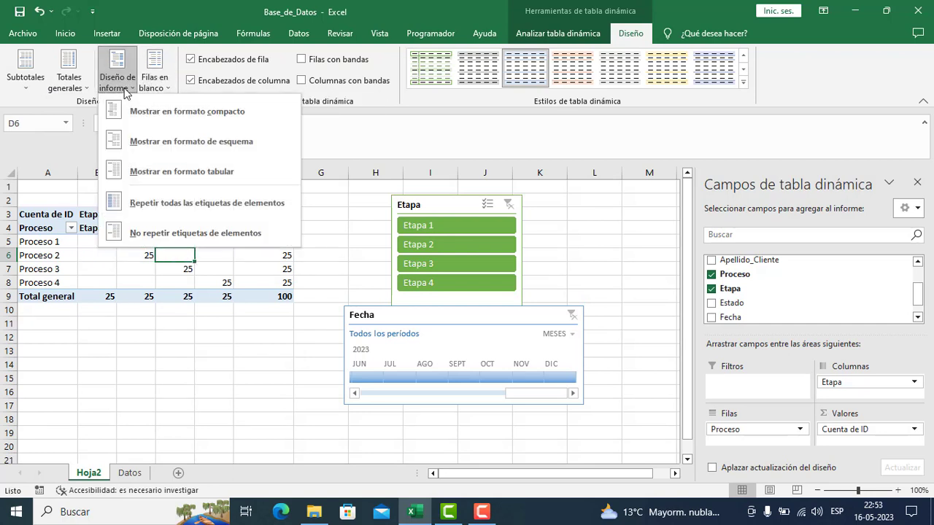
pyautogui.click(217, 143)
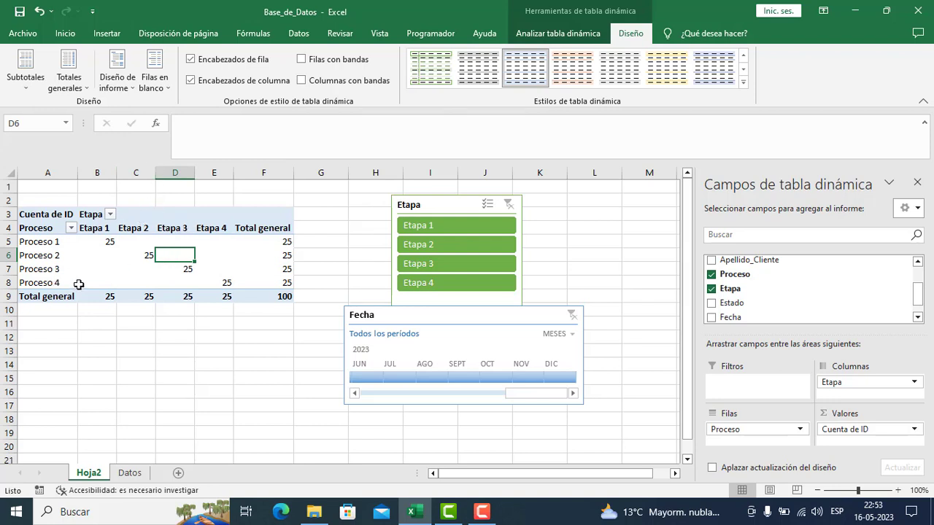
# - Review the grand total options without changing them, and return the pivot table to compact form
pyautogui.moveTo(78, 284)
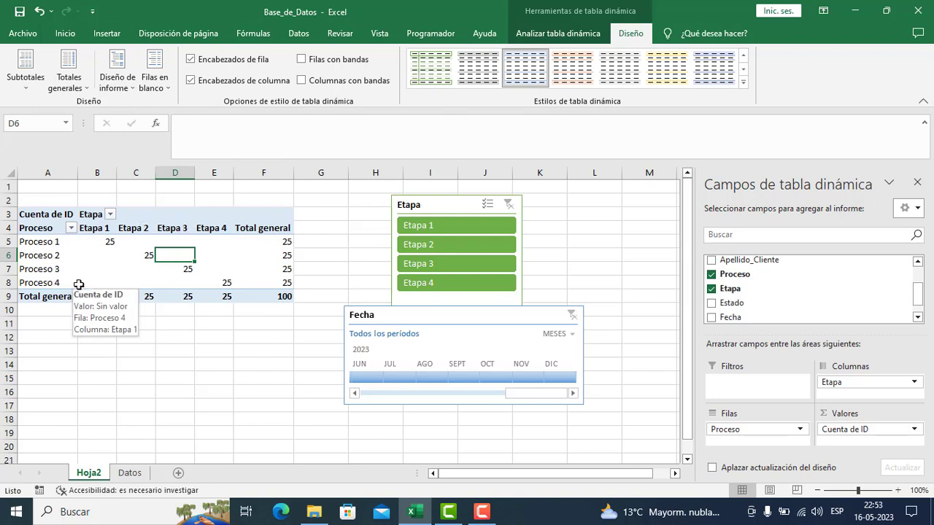
pyautogui.click(68, 77)
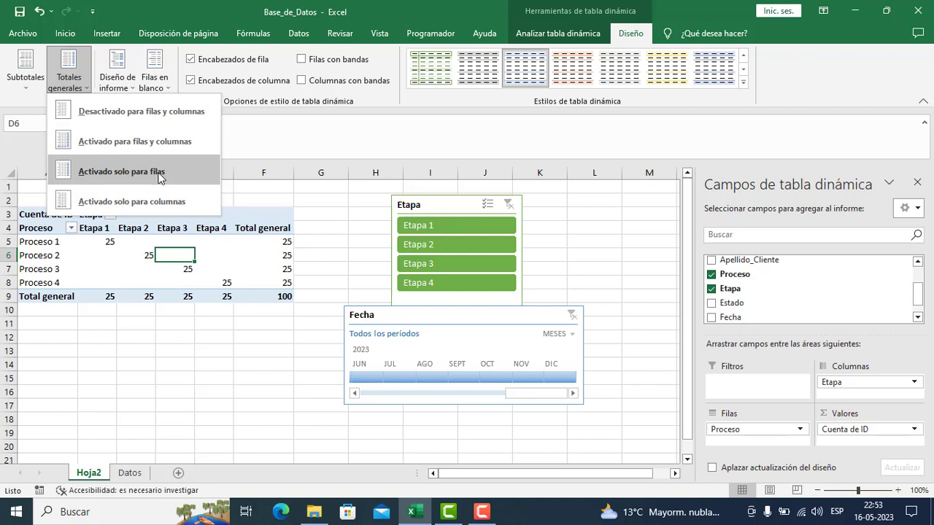
pyautogui.click(117, 78)
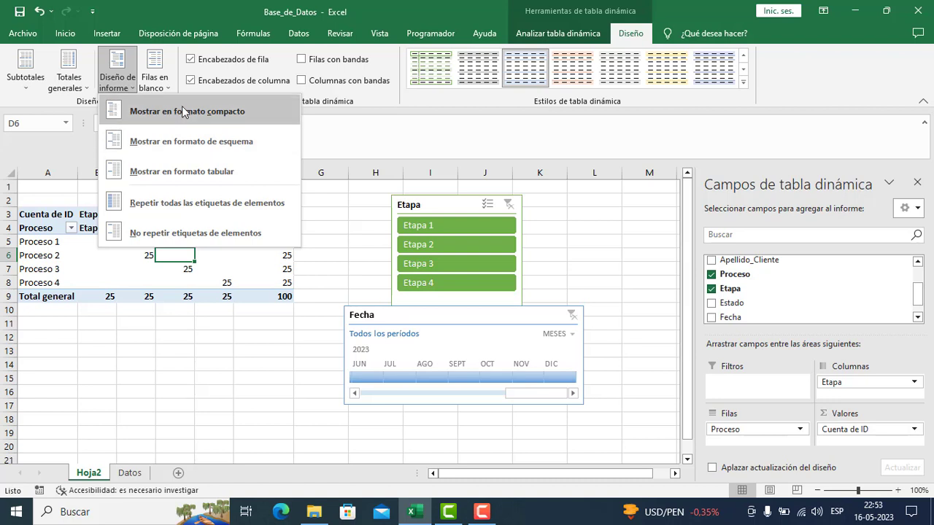
pyautogui.click(182, 114)
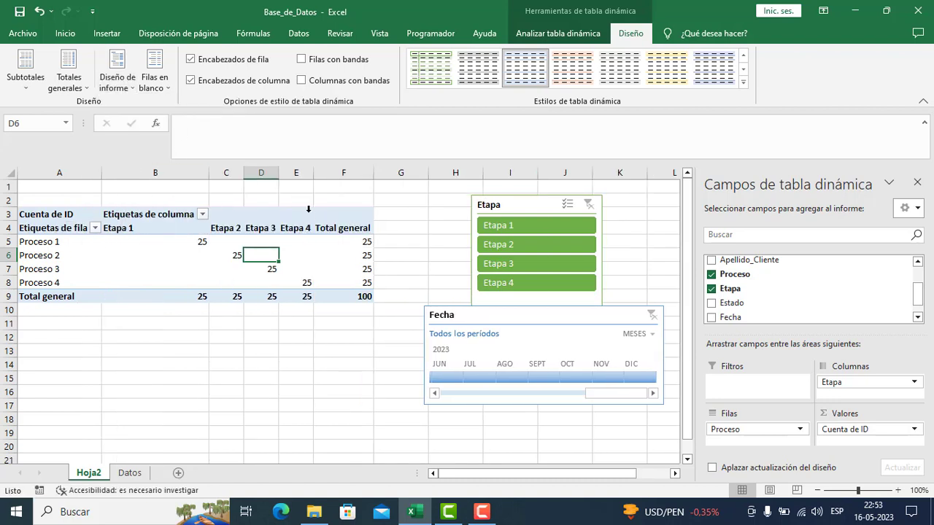
# - Turn on banded rows and banded columns for the pivot table, and turn off its row headers
pyautogui.click(302, 59)
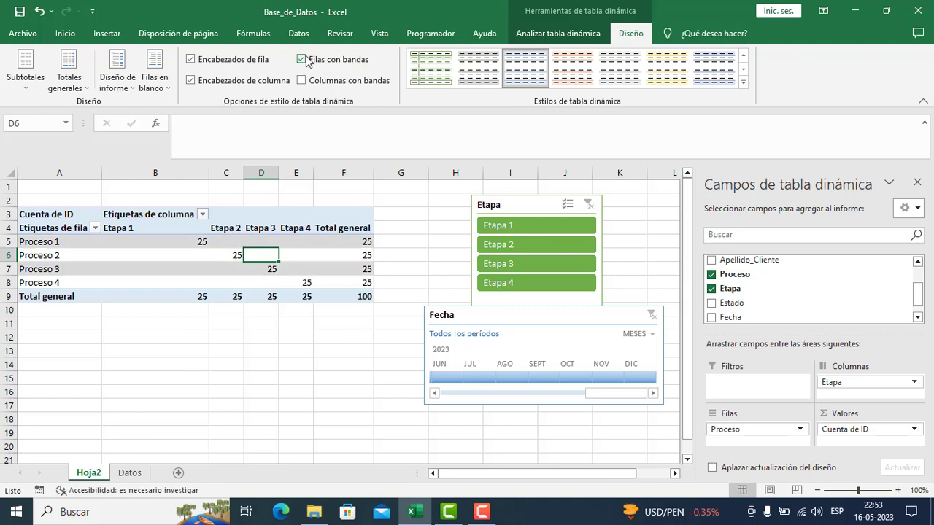
pyautogui.click(302, 81)
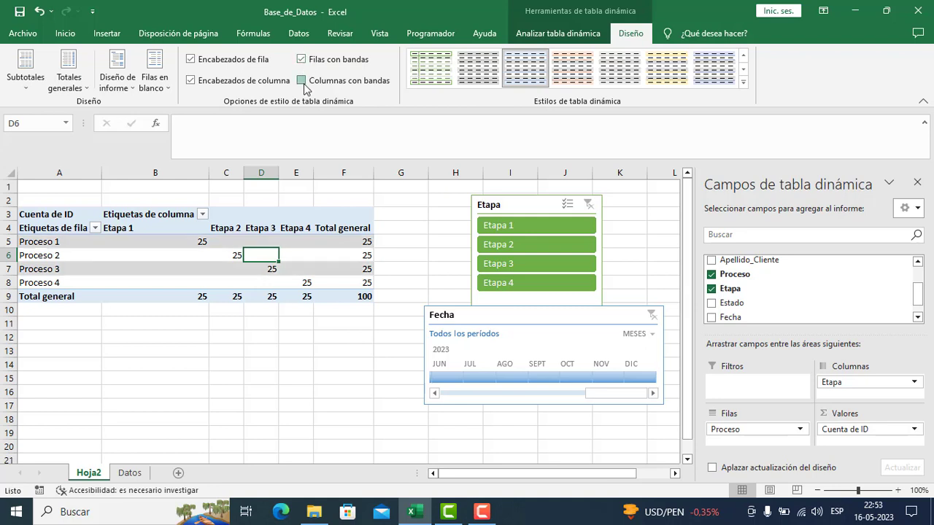
pyautogui.click(192, 60)
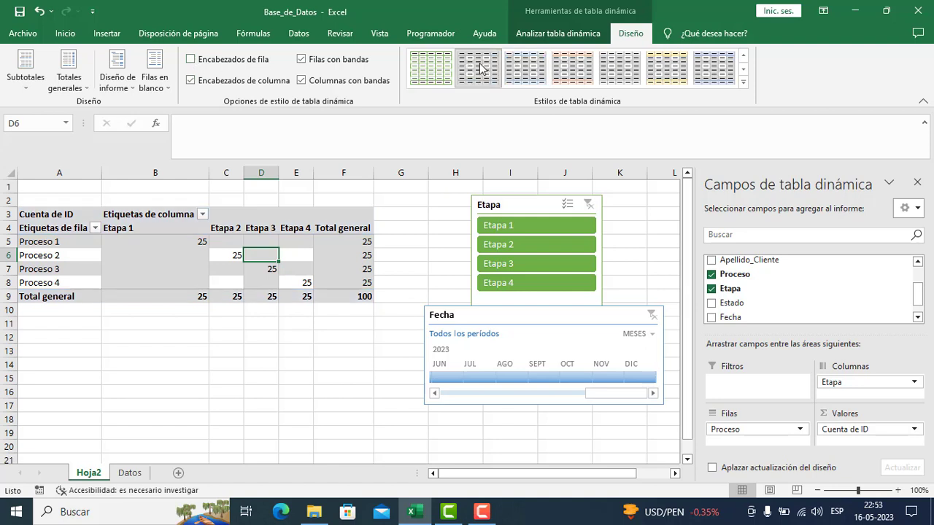
# - Apply the pivot table style with green borders and green row text from the style gallery
pyautogui.click(620, 70)
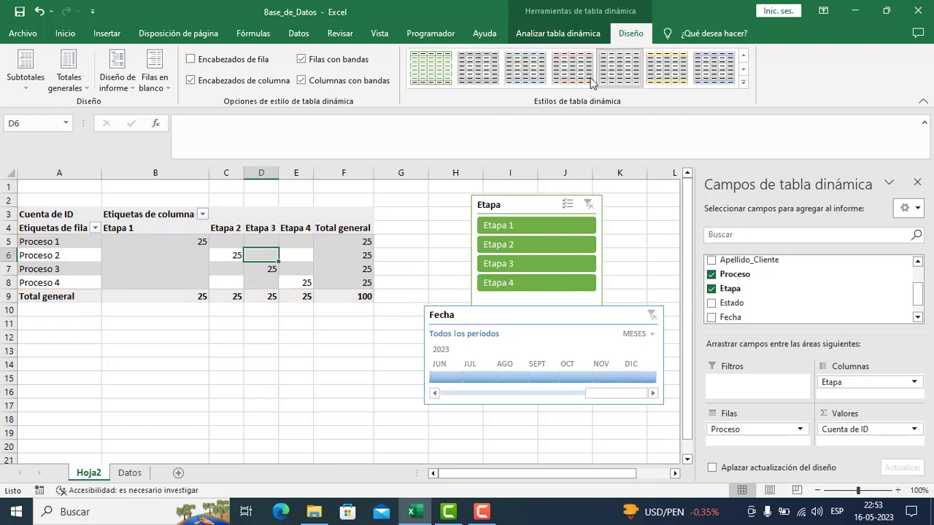
pyautogui.click(430, 80)
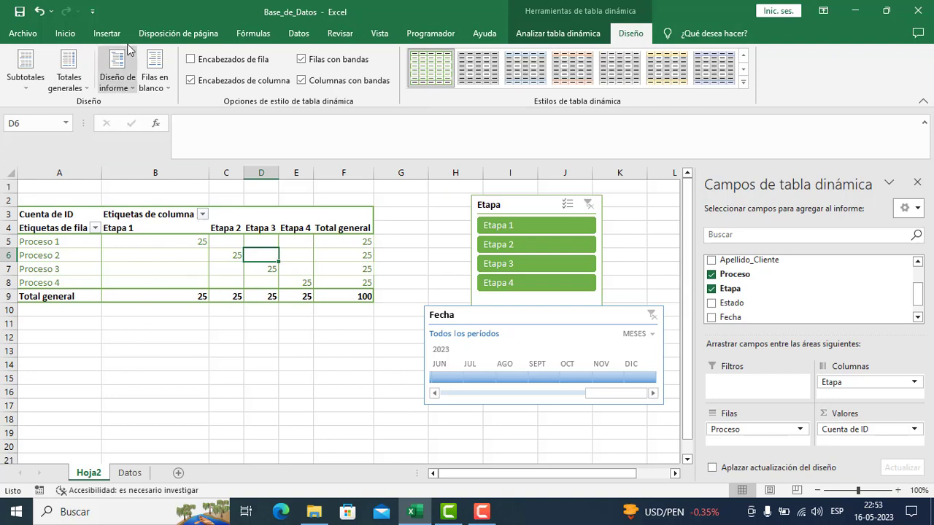
# - Examine the analysis commands available for the pivot table, including the data commands and the Cálculos options
pyautogui.click(577, 33)
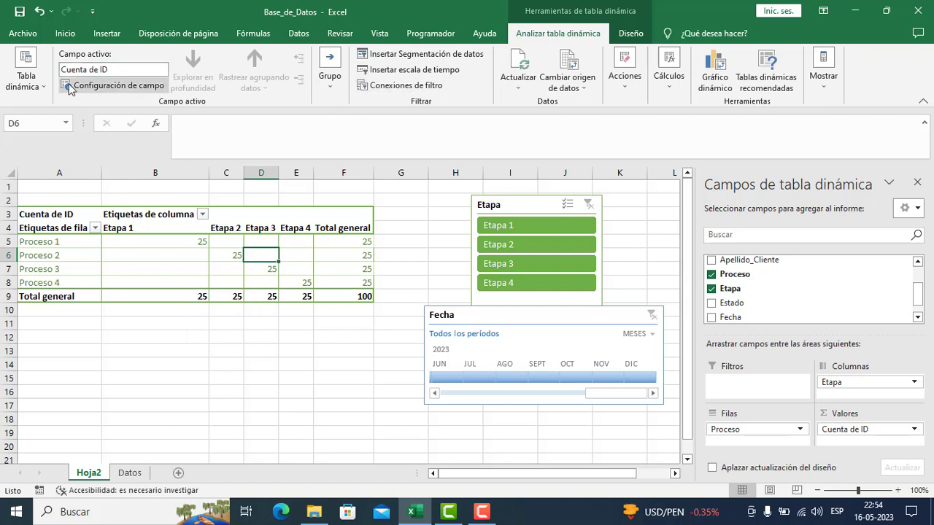
pyautogui.click(309, 242)
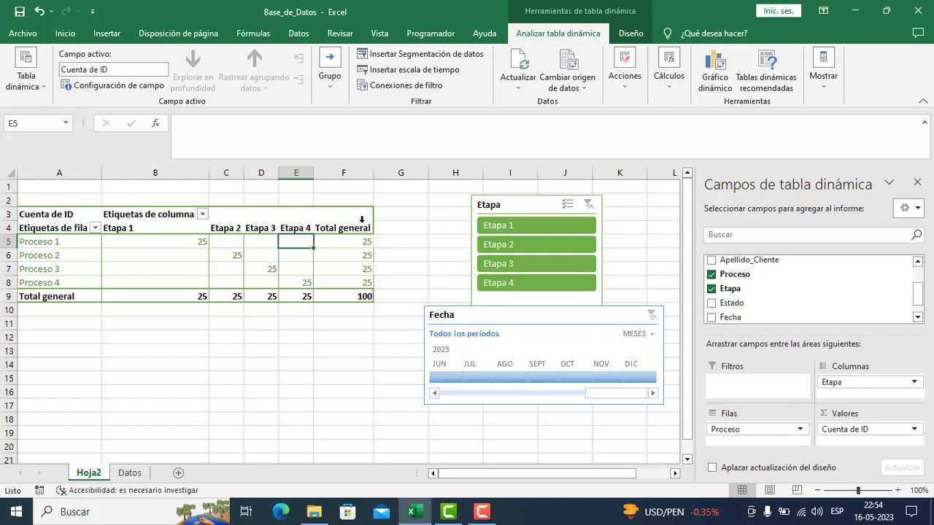
pyautogui.click(394, 220)
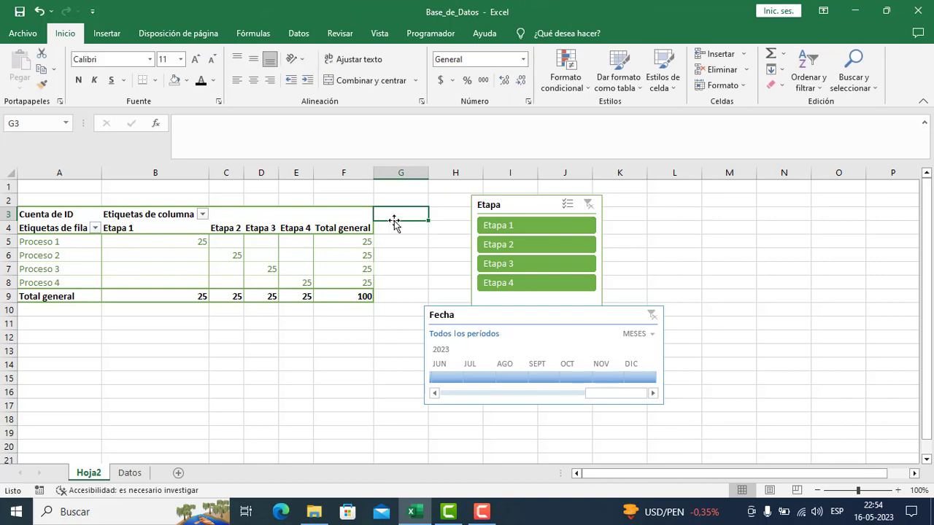
pyautogui.click(265, 243)
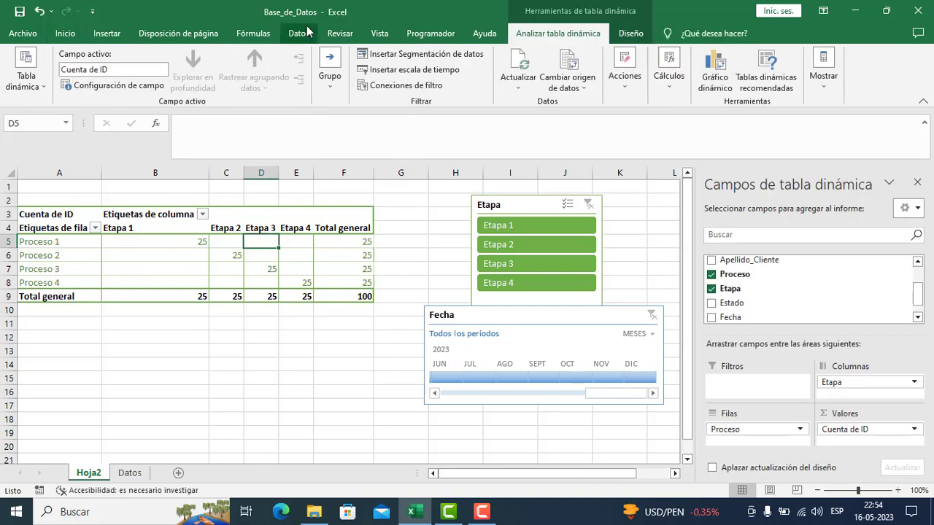
pyautogui.click(307, 33)
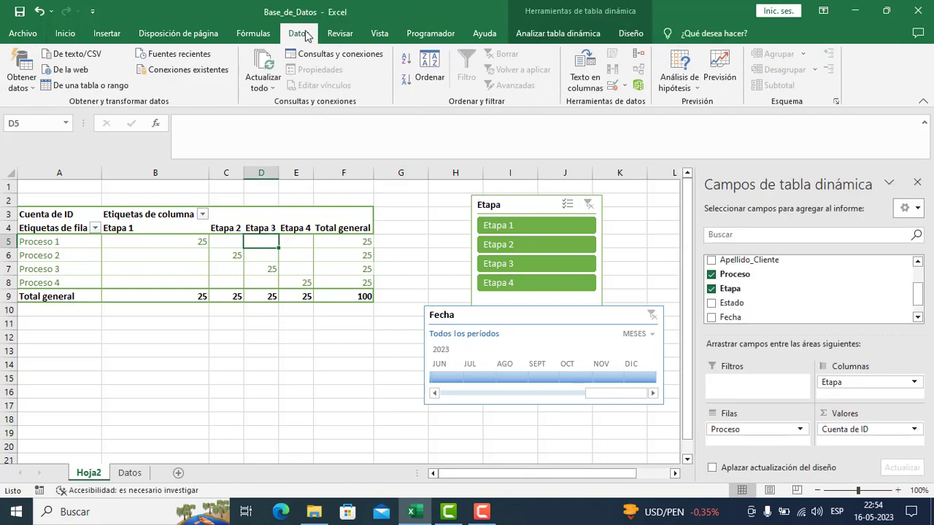
pyautogui.click(536, 35)
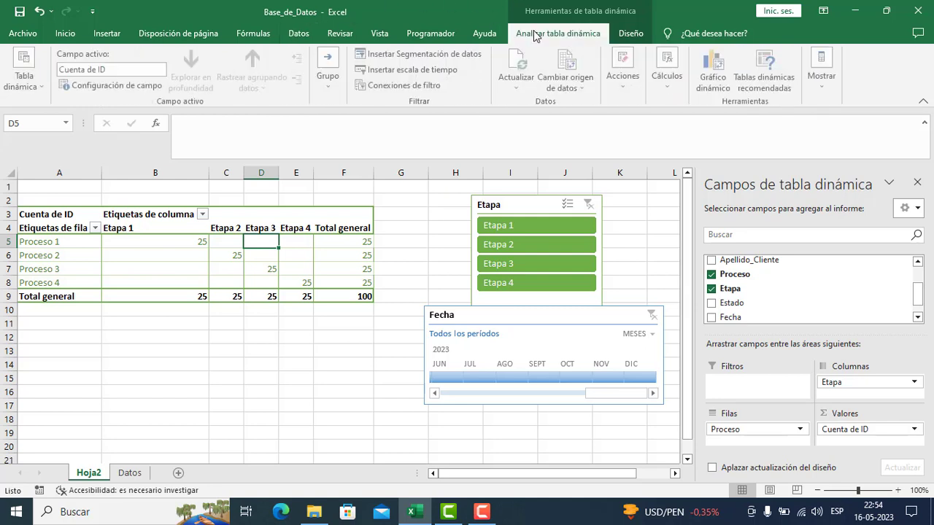
pyautogui.click(668, 80)
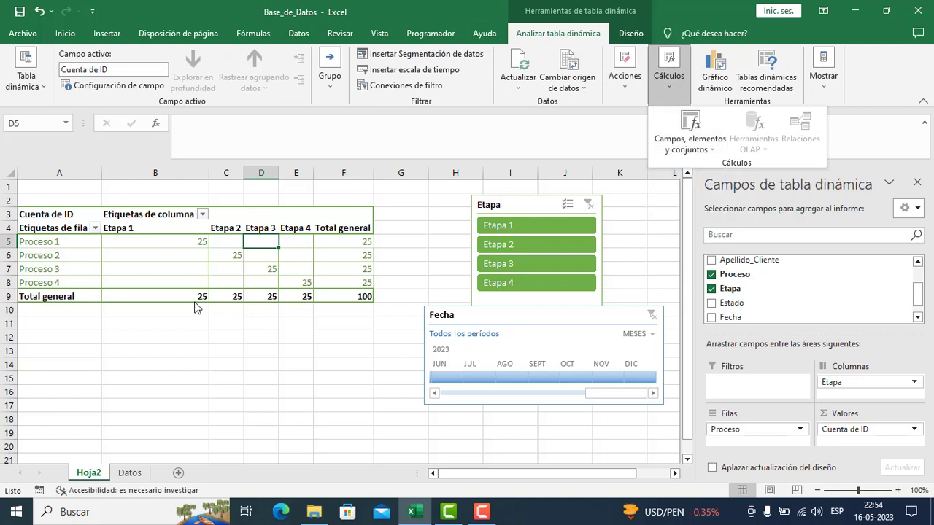
pyautogui.moveTo(196, 307)
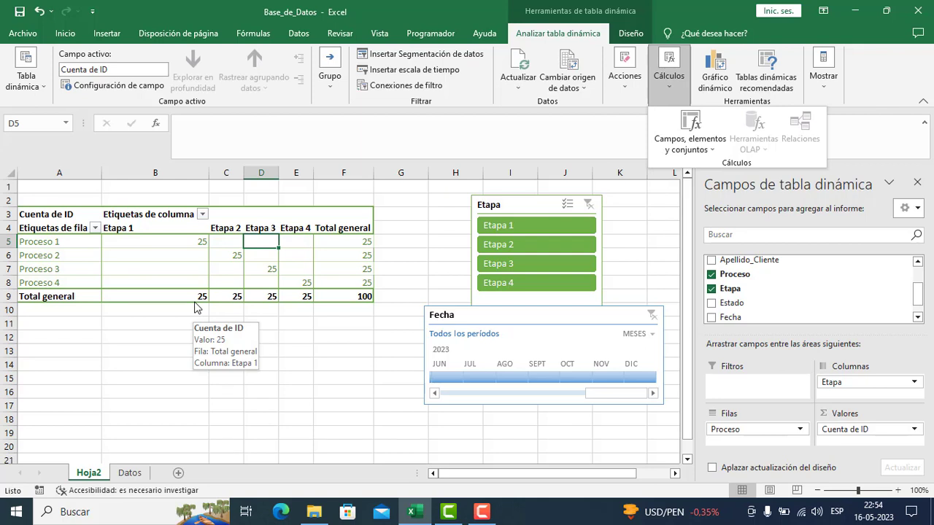
pyautogui.click(396, 218)
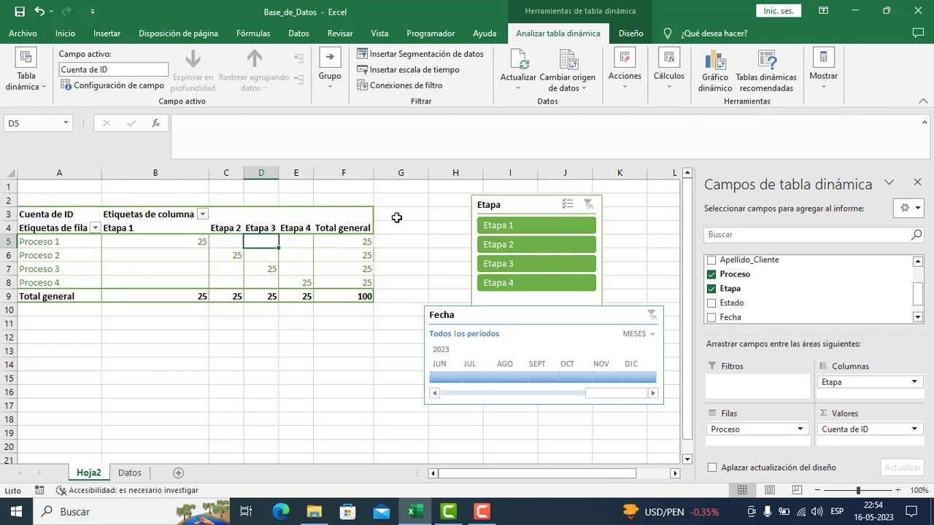